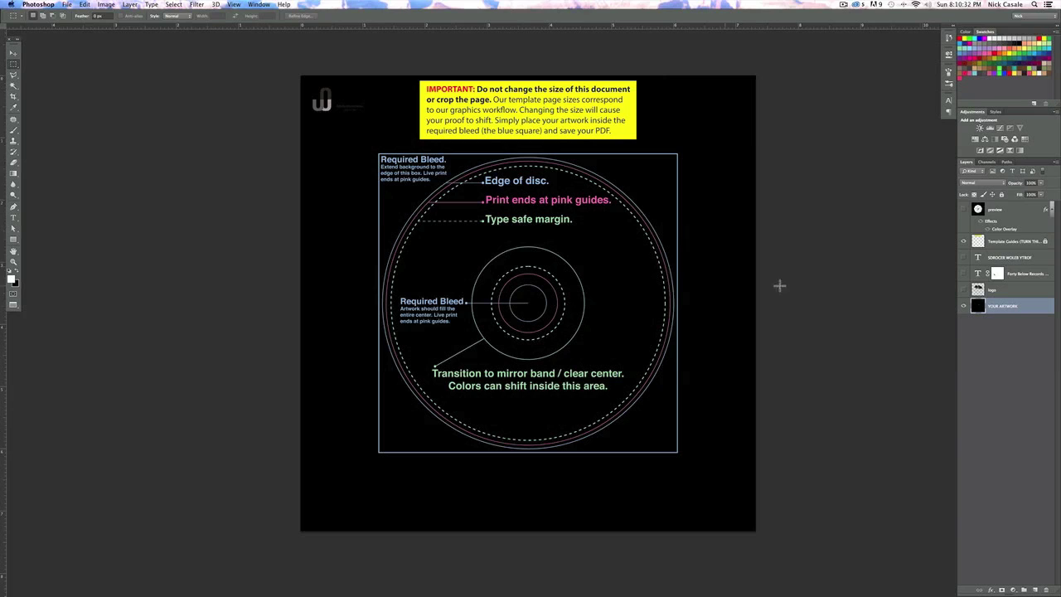
# Show the two text layers, the preview layer and the logo layer, and hide the Template Guides layer
pyautogui.click(963, 257)
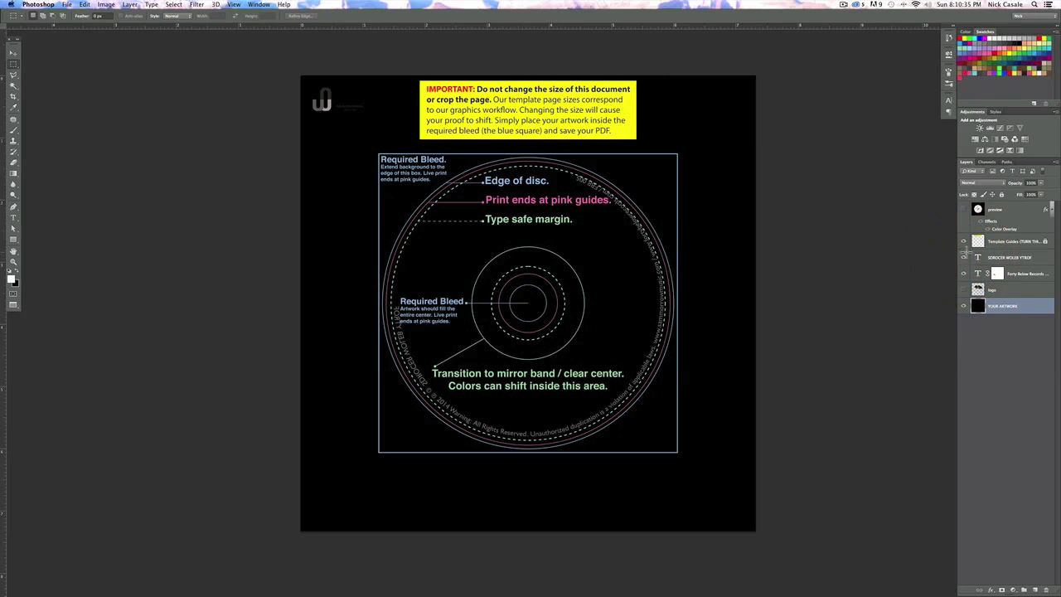
pyautogui.click(963, 208)
pyautogui.click(963, 289)
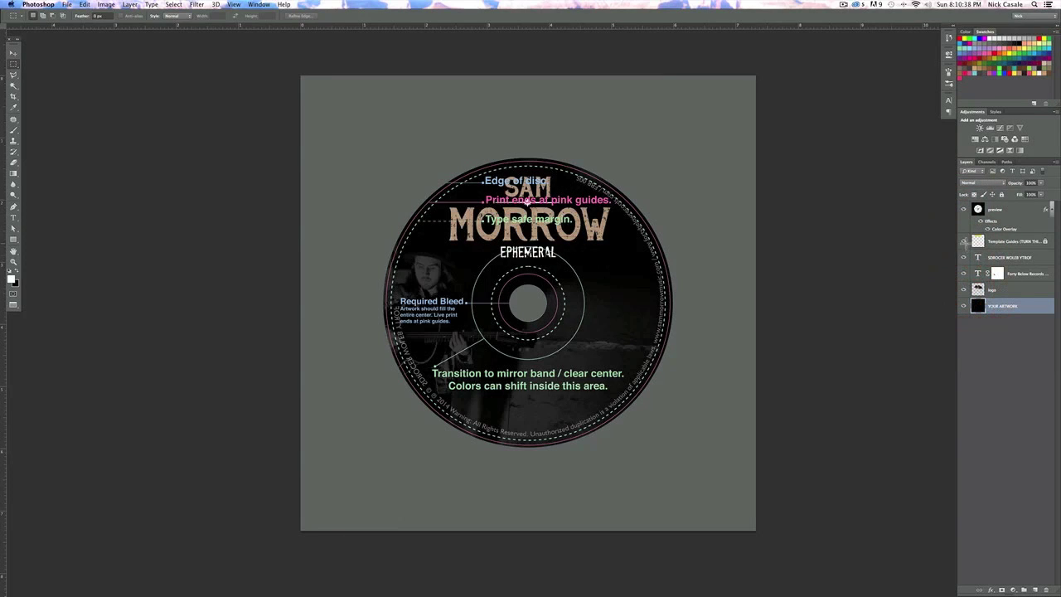
pyautogui.click(963, 240)
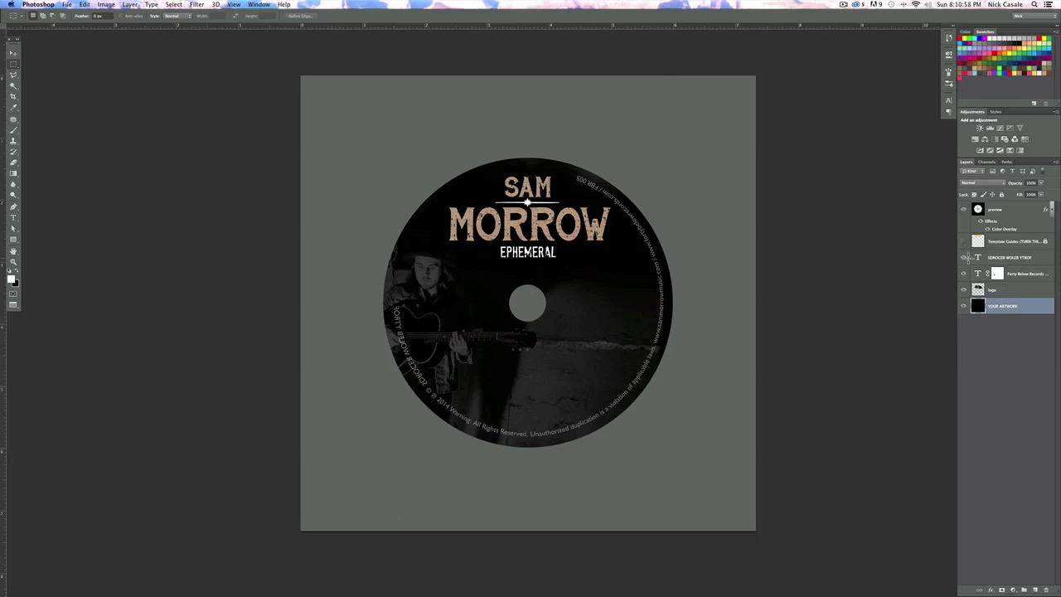
# Hide the text, preview and logo layers, leaving only the Template Guides and YOUR ARTWORK layers visible
pyautogui.moveTo(963, 258); pyautogui.dragTo(963, 274)
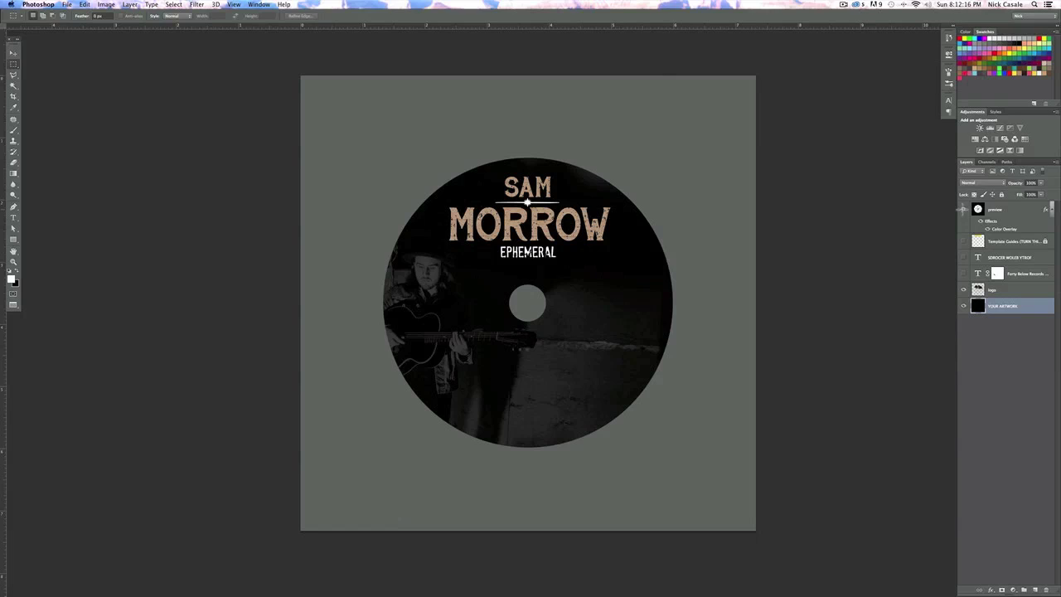
pyautogui.click(962, 209)
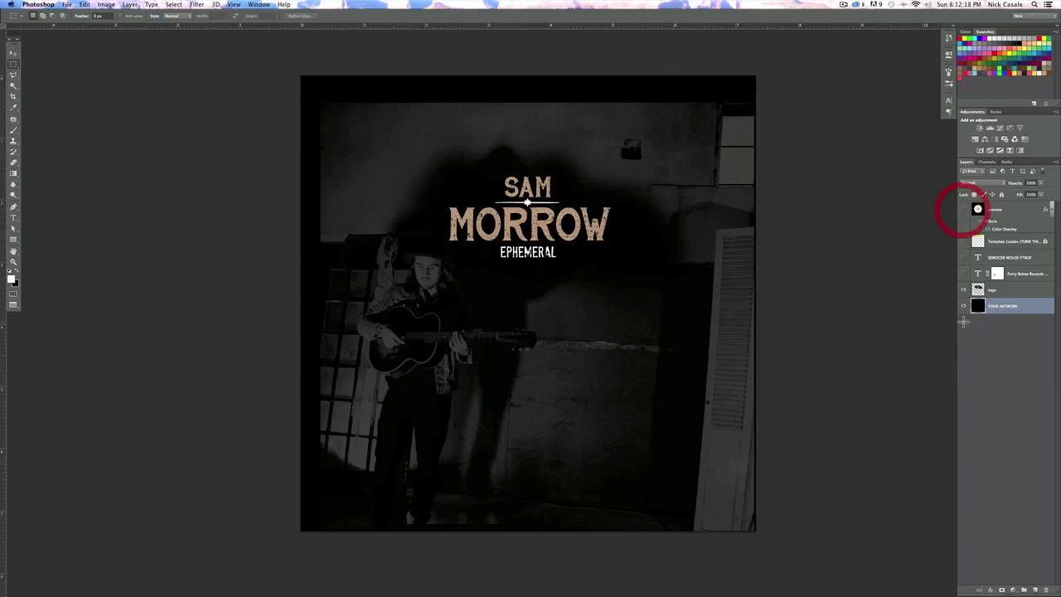
pyautogui.click(963, 306)
pyautogui.click(963, 289)
pyautogui.click(963, 240)
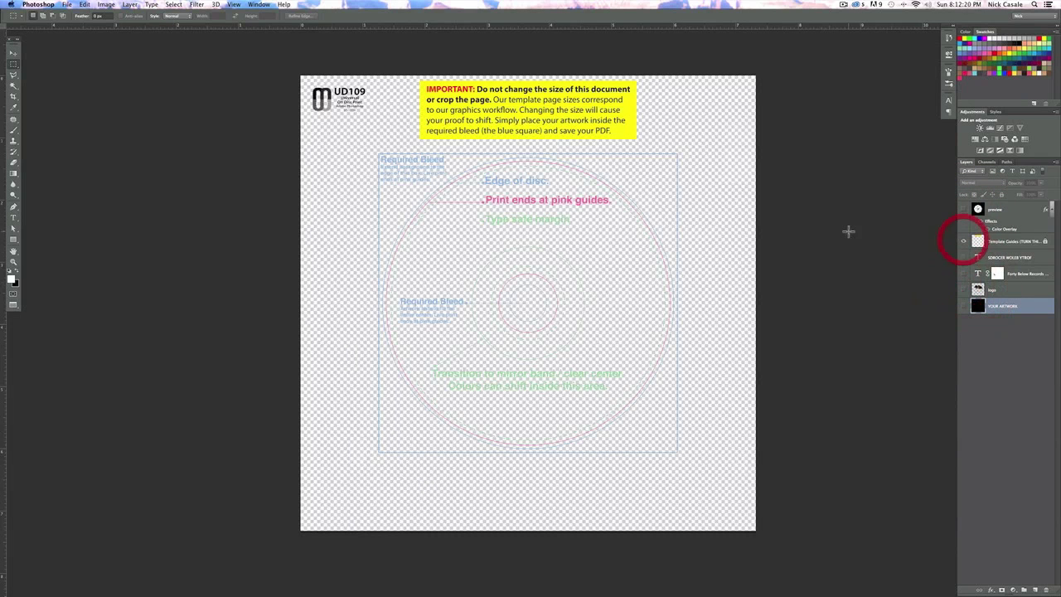
pyautogui.click(963, 305)
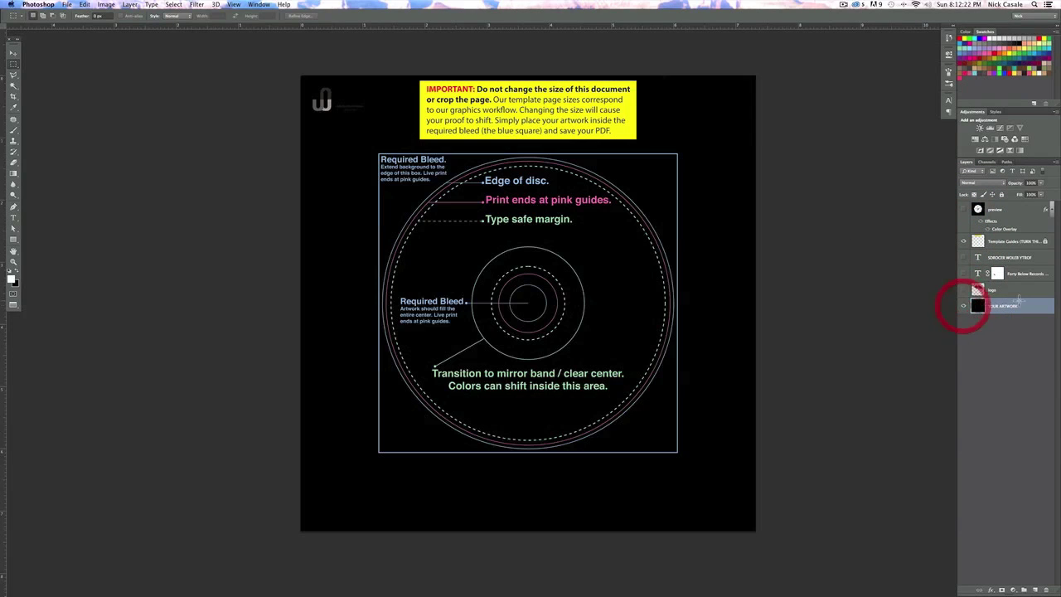
# Fill the YOUR ARTWORK layer with white behind the template guides
pyautogui.click(1020, 302)
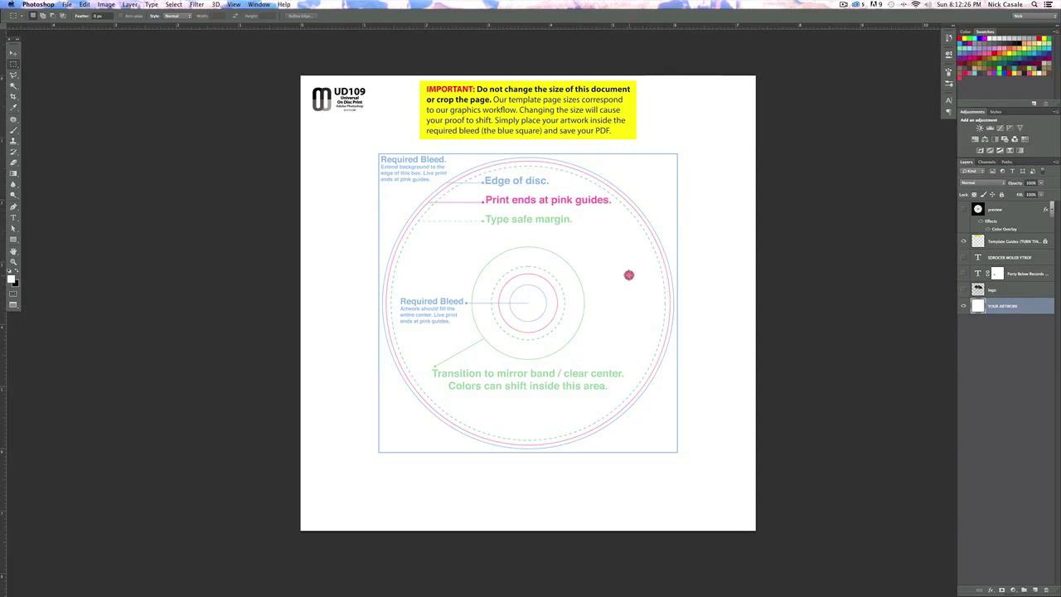
pyautogui.moveTo(628, 274); pyautogui.dragTo(572, 254)
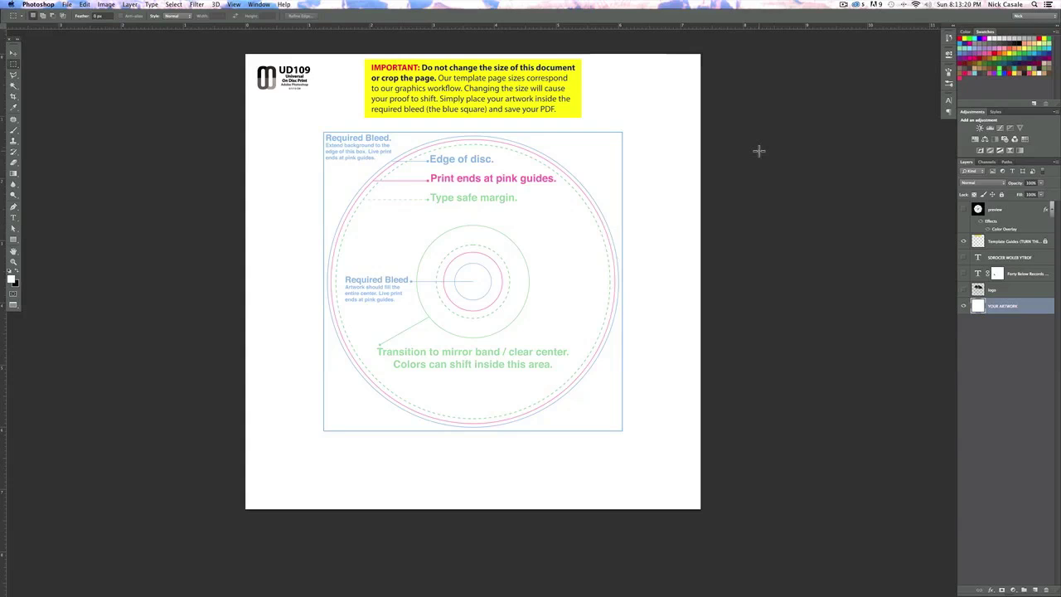
# Select the locked Template Guides layer and toggle its visibility off and back on
pyautogui.click(1010, 241)
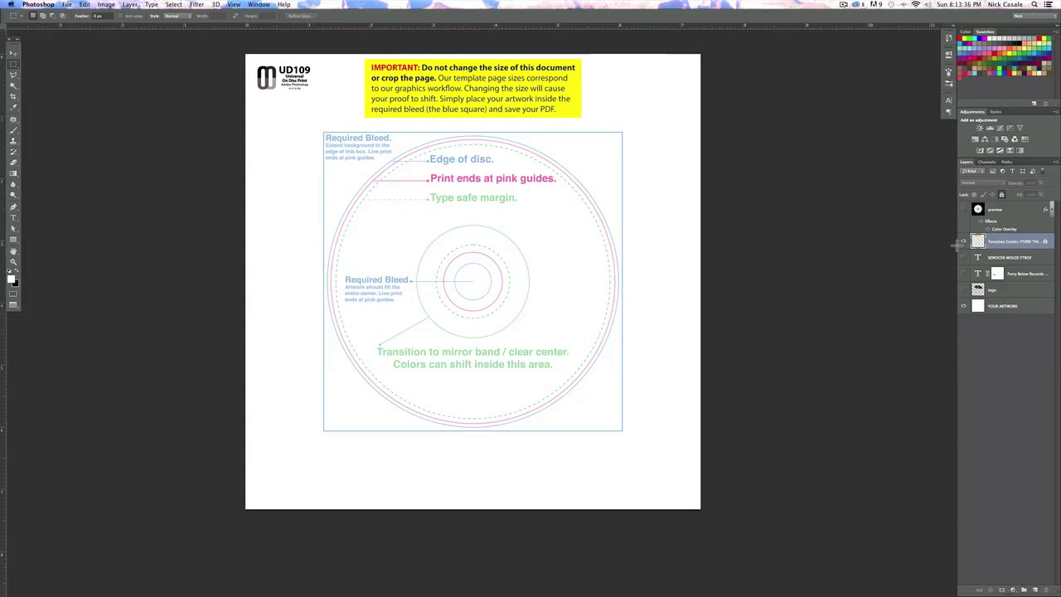
pyautogui.click(964, 240)
pyautogui.click(963, 240)
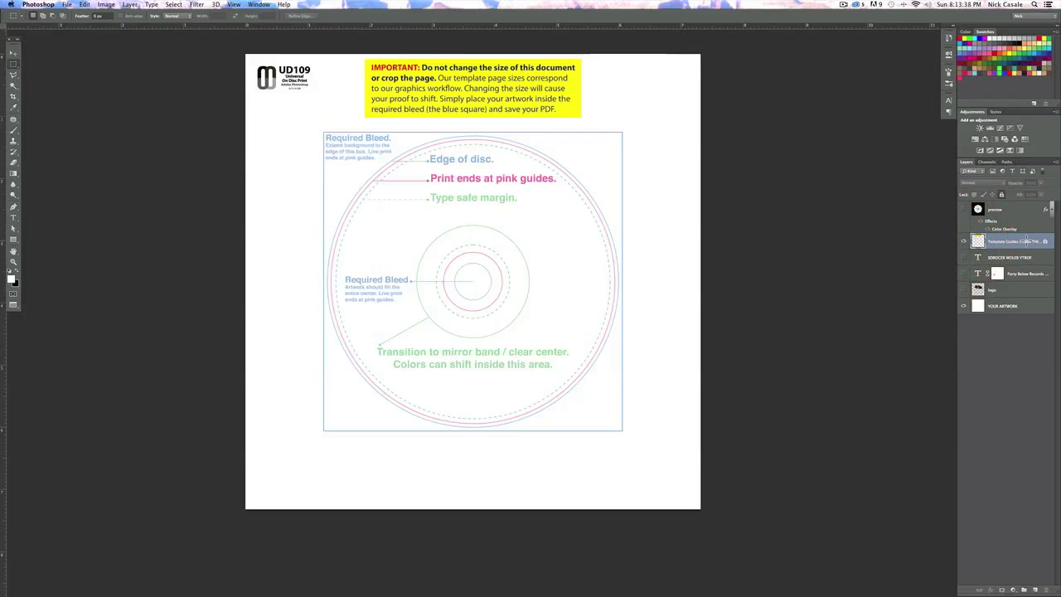
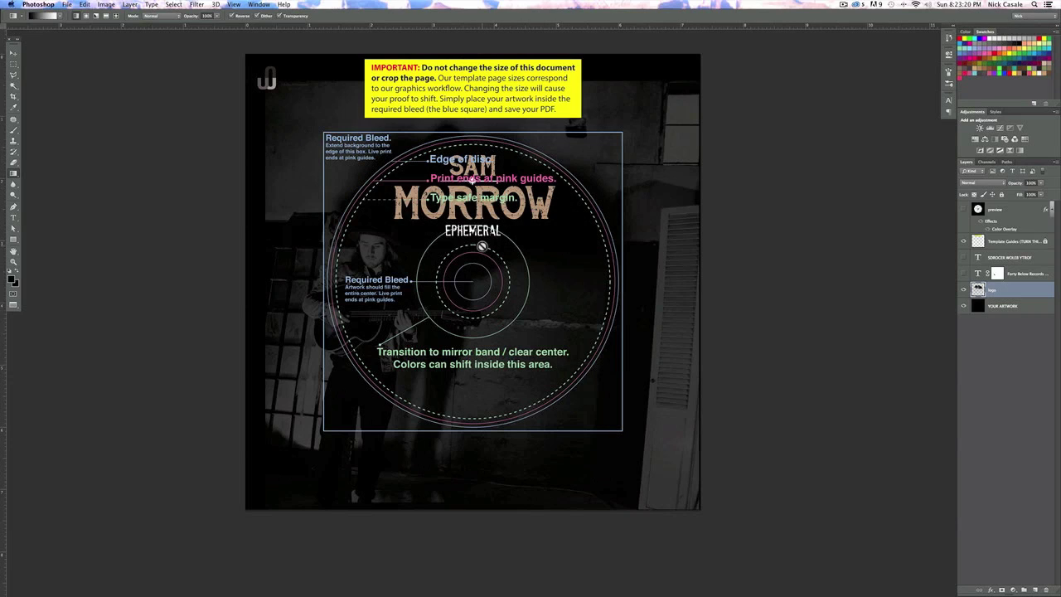
# Show the preview layer over the disc artwork and compare it with the template guides hidden and shown
pyautogui.scroll(1, 480, 245)
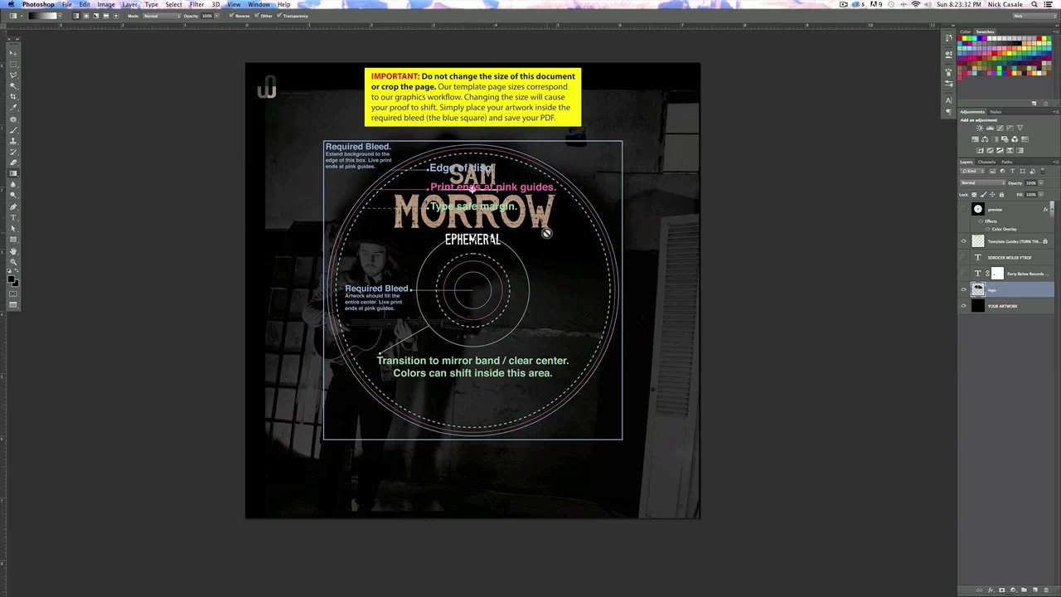
pyautogui.click(963, 240)
pyautogui.click(963, 240)
pyautogui.click(1016, 209)
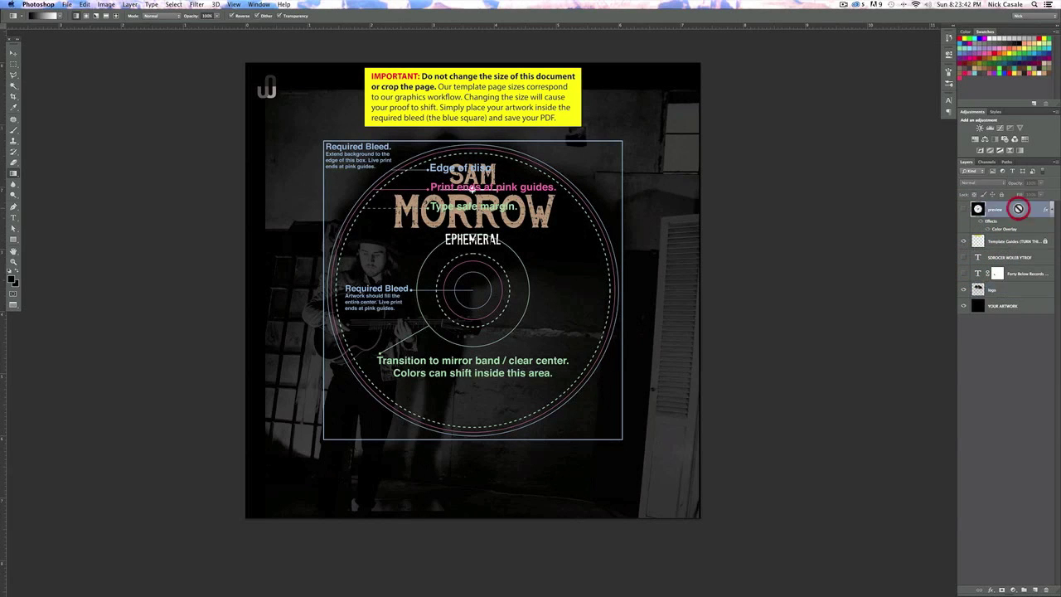
pyautogui.click(963, 209)
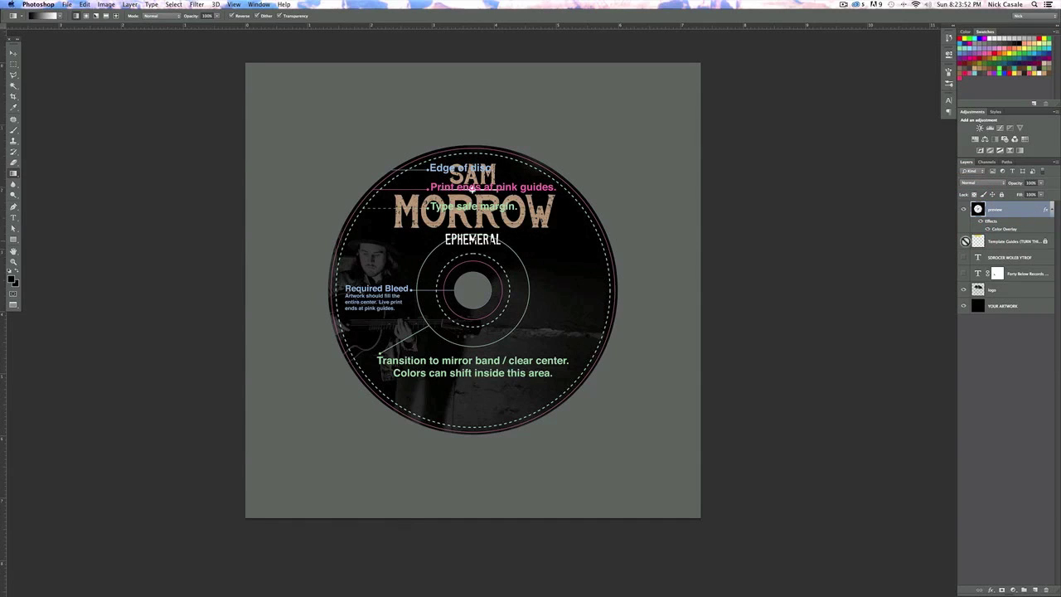
pyautogui.click(963, 240)
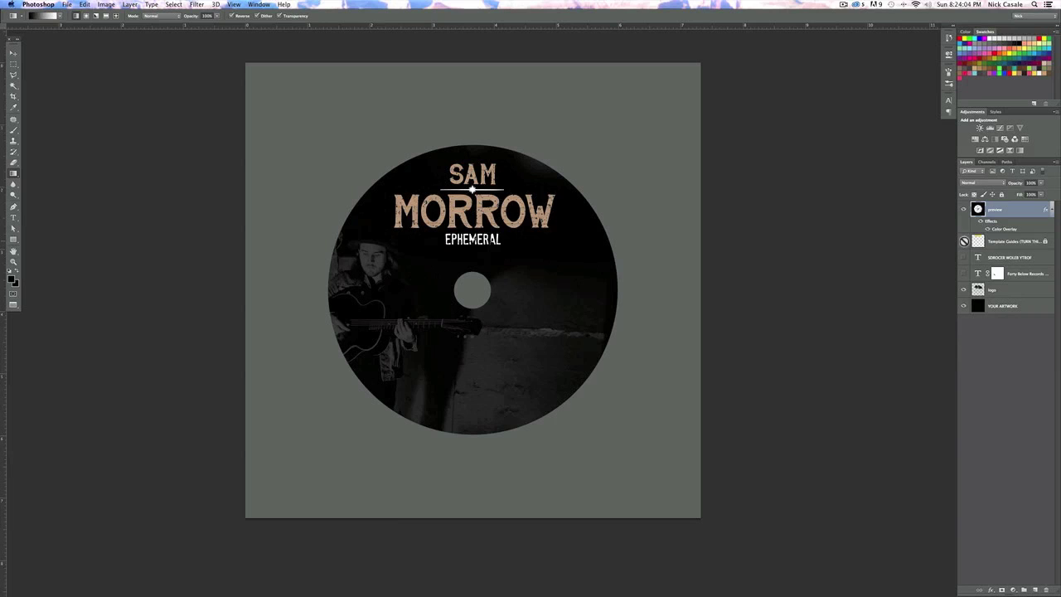
pyautogui.click(963, 241)
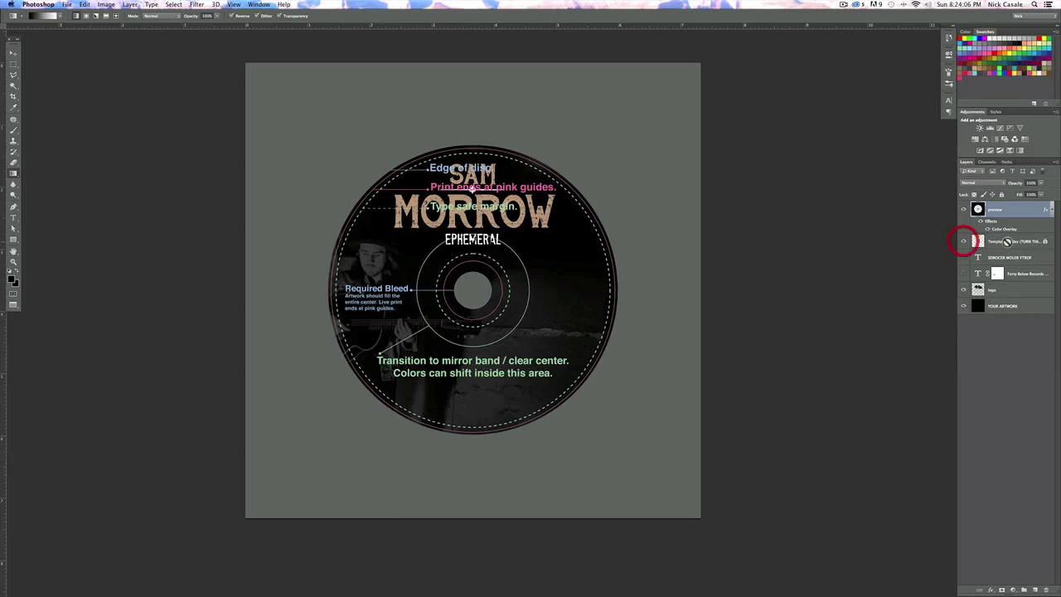
# Delete the preview layer and add a new empty layer above the Template Guides layer
pyautogui.click(998, 241)
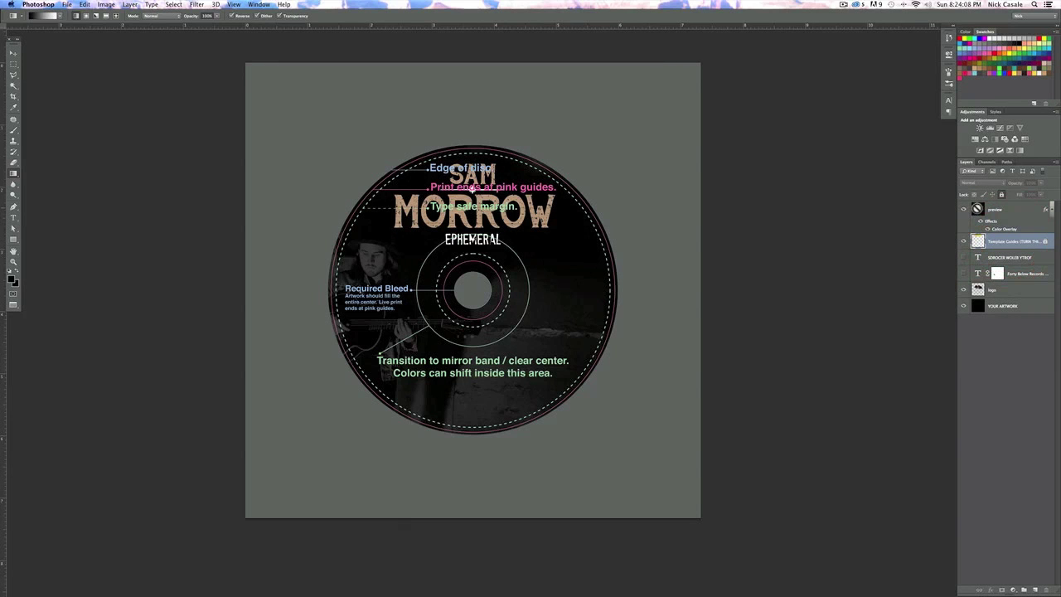
pyautogui.click(1014, 208)
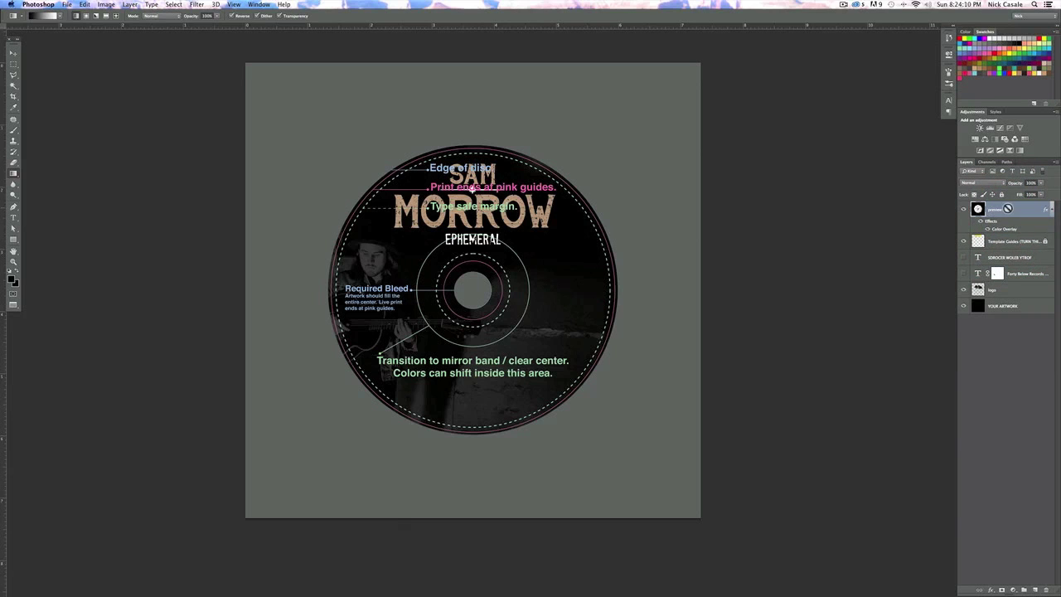
pyautogui.press('Delete')
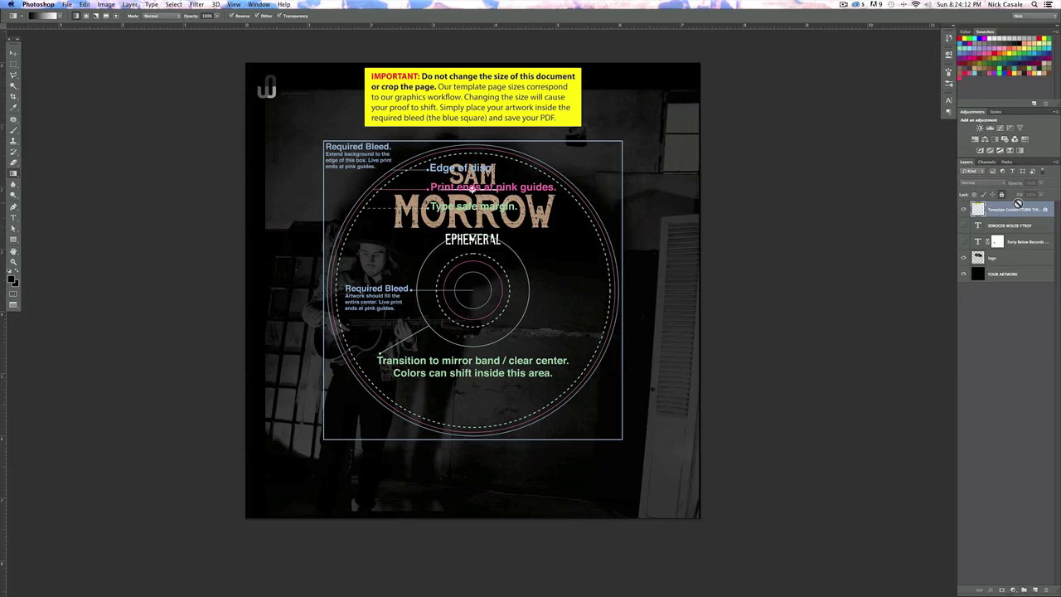
pyautogui.click(1035, 589)
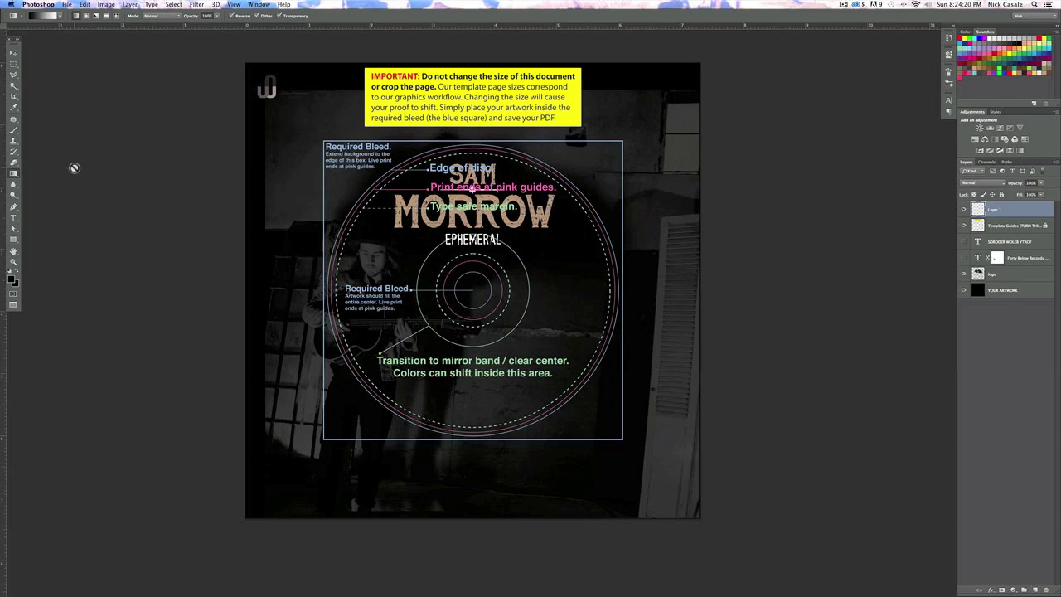
# Make a circular selection along the outer pink print guide of the disc with the Elliptical Marquee tool
pyautogui.click(13, 63)
pyautogui.click(13, 63)
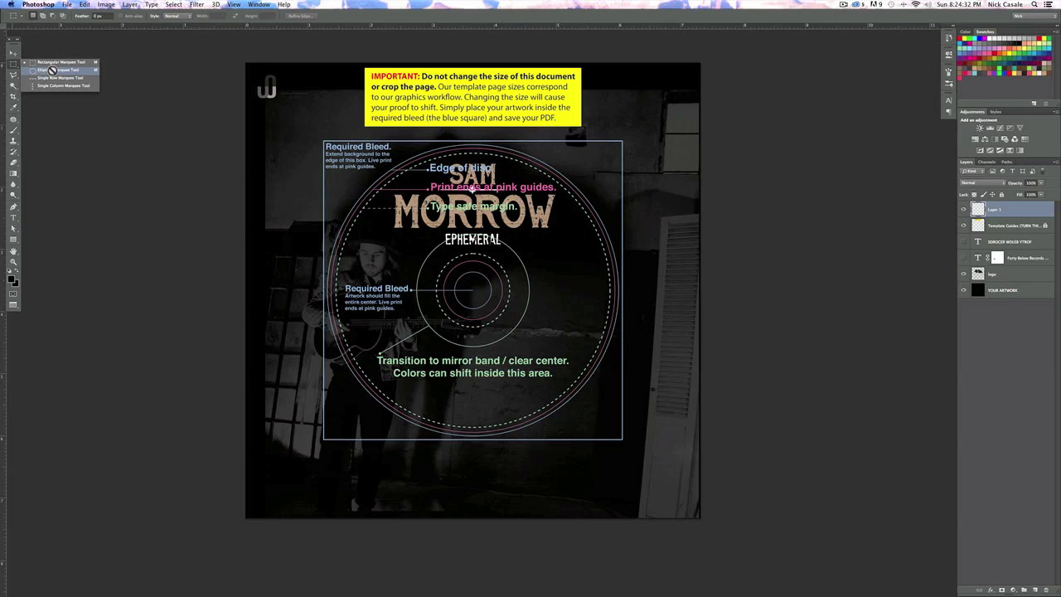
pyautogui.click(52, 71)
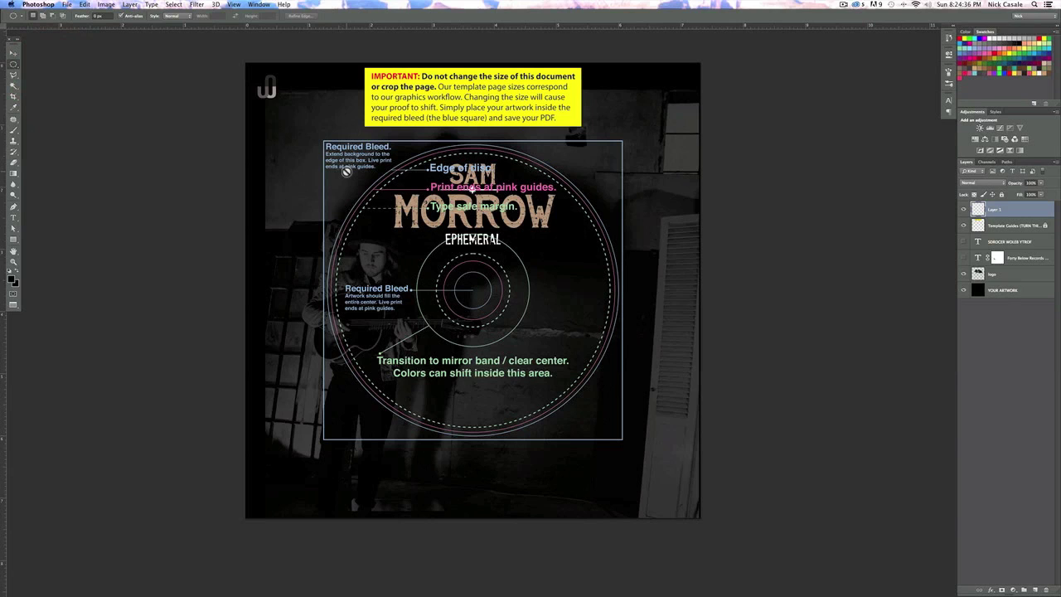
pyautogui.moveTo(386, 359); pyautogui.dragTo(437, 414)
pyautogui.click(628, 390)
pyautogui.click(405, 147)
pyautogui.moveTo(332, 150); pyautogui.dragTo(618, 467)
# Set the foreground colour to a dark gray
pyautogui.click(12, 278)
pyautogui.moveTo(788, 383); pyautogui.dragTo(686, 445)
pyautogui.click(893, 362)
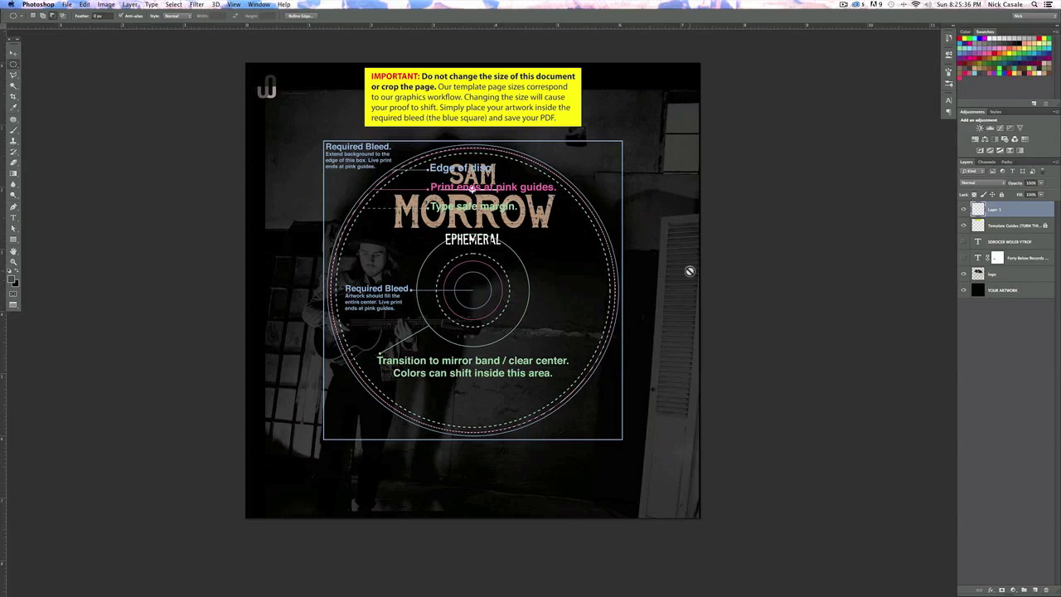
# Invert the circular selection, fill the area outside the disc with the gray foreground colour on the new layer, and deselect
pyautogui.hotkey('alt', 'BackSpace')
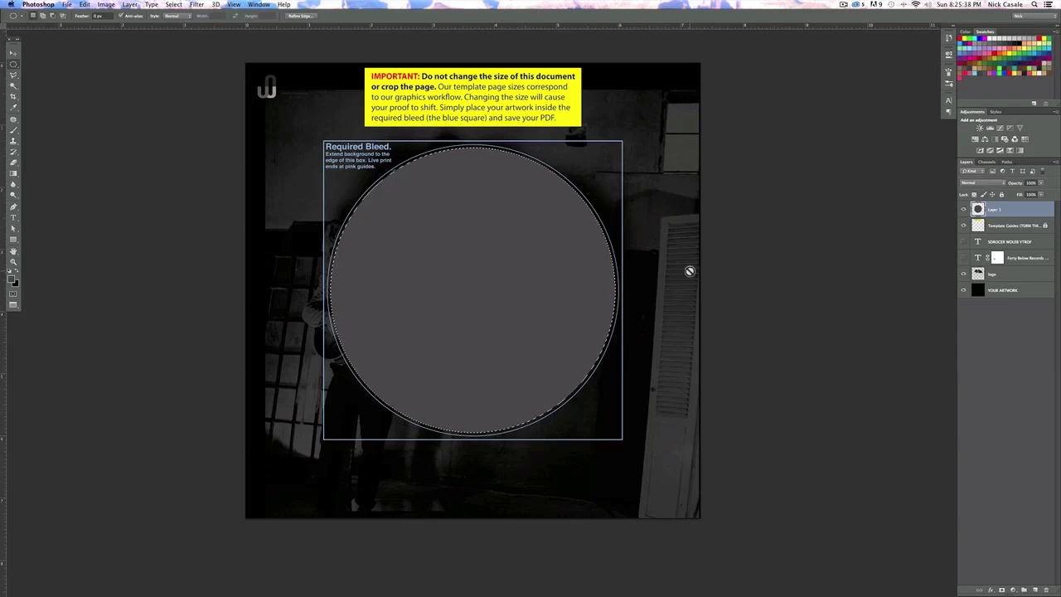
pyautogui.press('super+z')
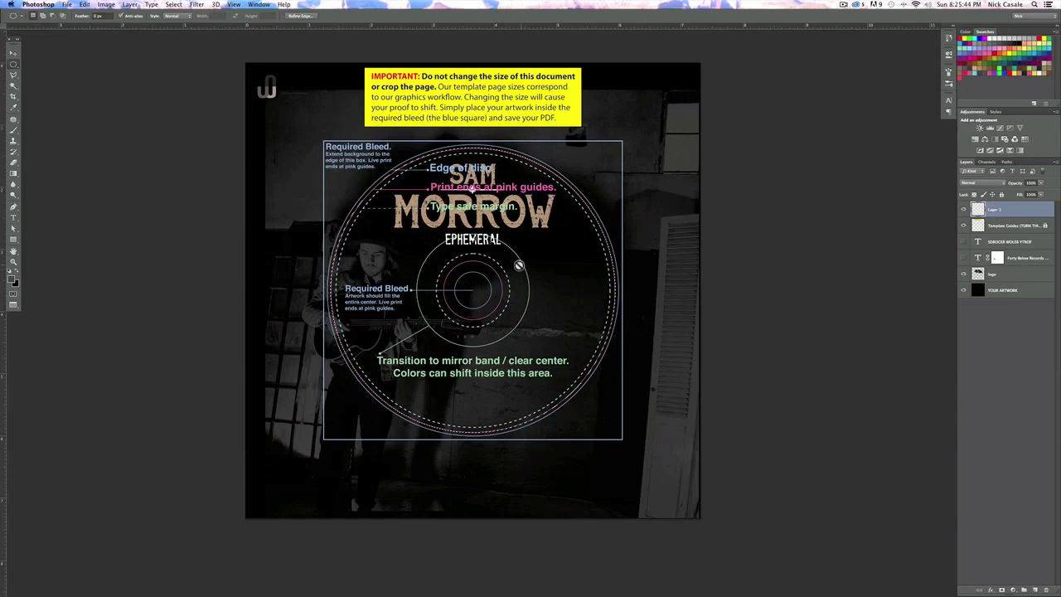
pyautogui.rightClick(525, 264)
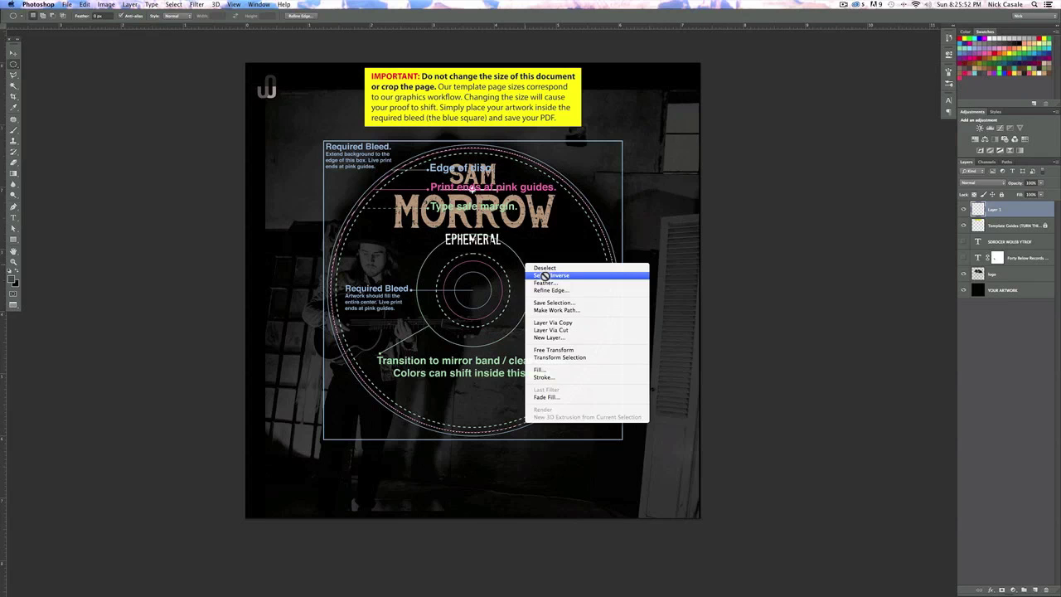
pyautogui.click(546, 275)
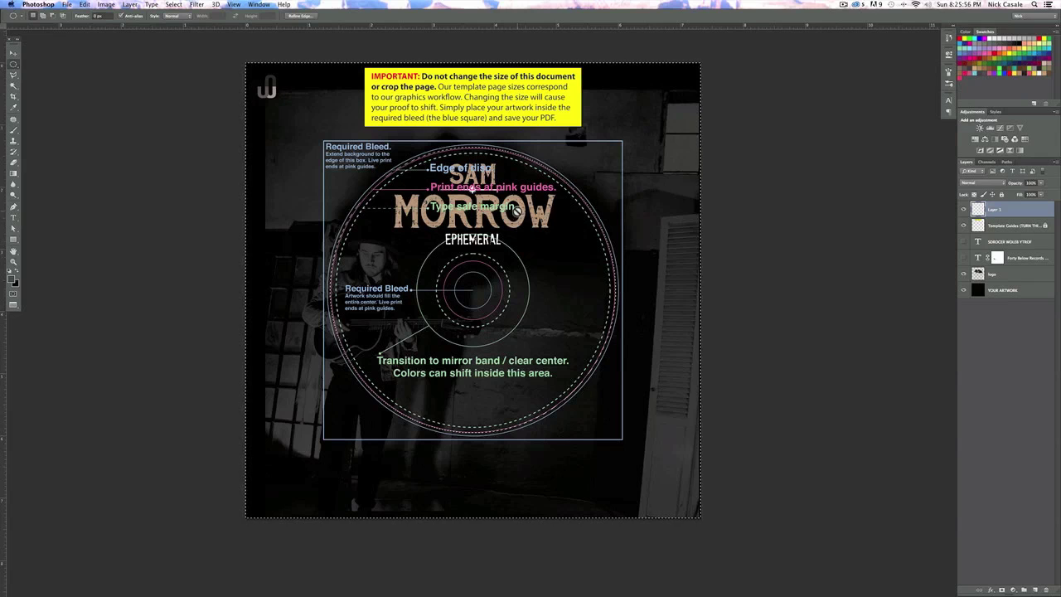
pyautogui.press('Delete')
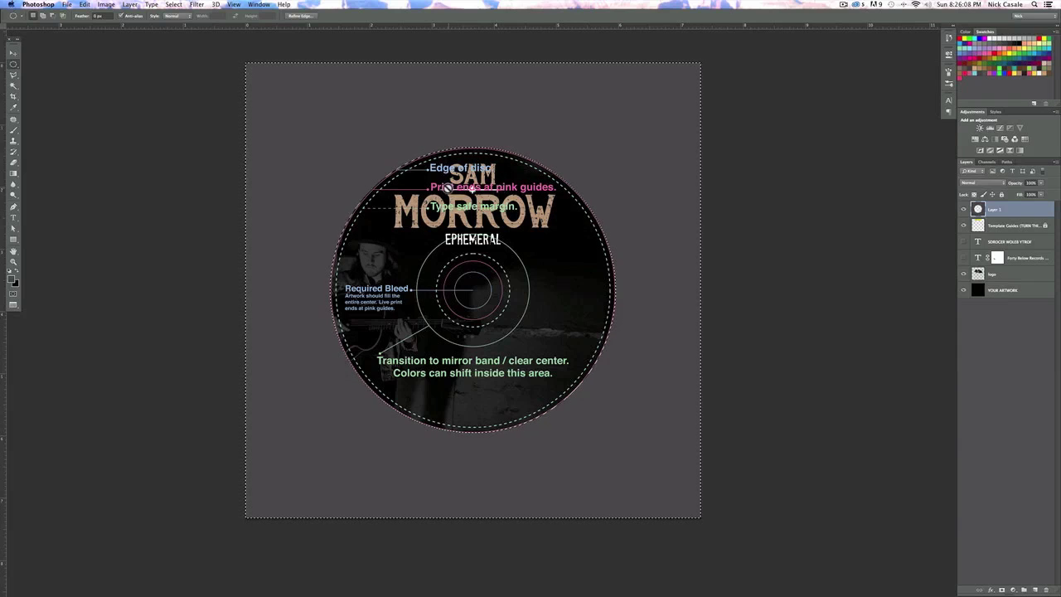
pyautogui.press('super+d')
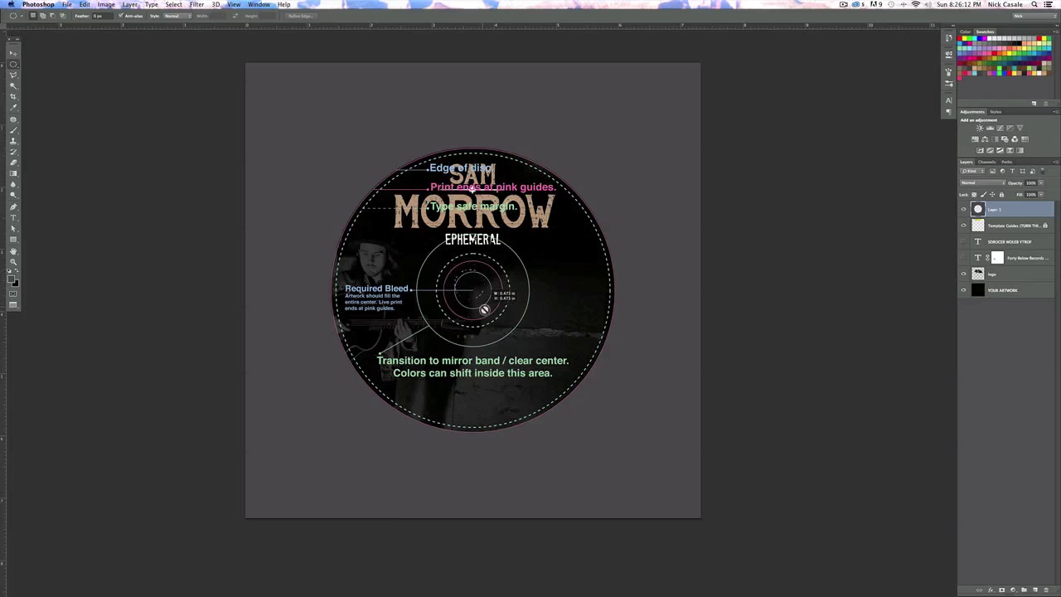
# Select the innermost circle at the disc's centre, fill it with the gray foreground colour, and deselect
pyautogui.moveTo(466, 287); pyautogui.dragTo(477, 284)
pyautogui.hotkey('alt', 'BackSpace')
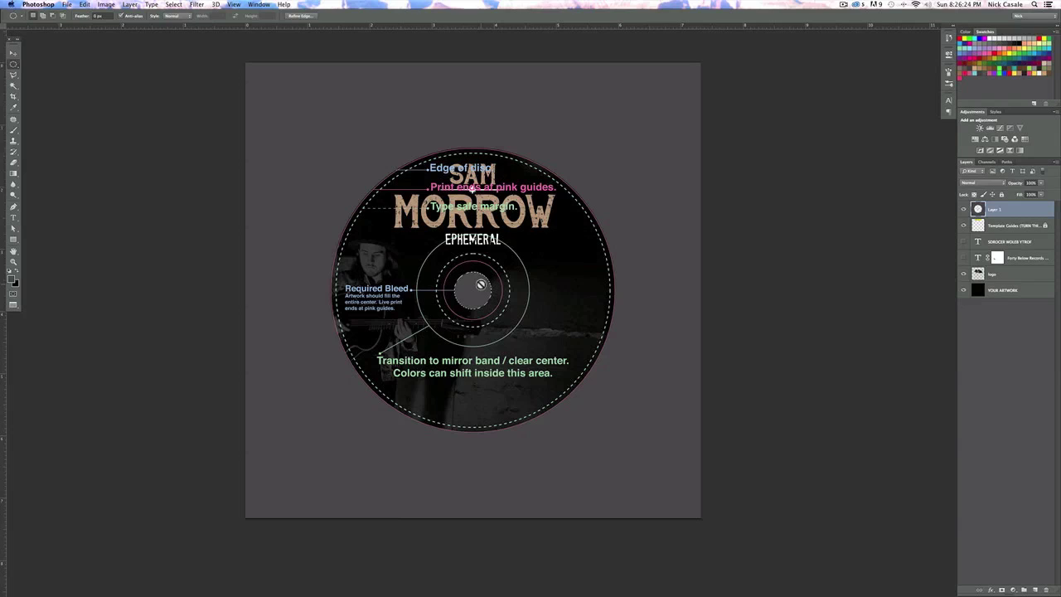
pyautogui.hotkey('ctrl', 'd')
pyautogui.hotkey('ctrl', 'd')
# Compare the gray disc mask with the template guides by toggling both layers, leaving the mask visible and the guides hidden
pyautogui.click(1020, 225)
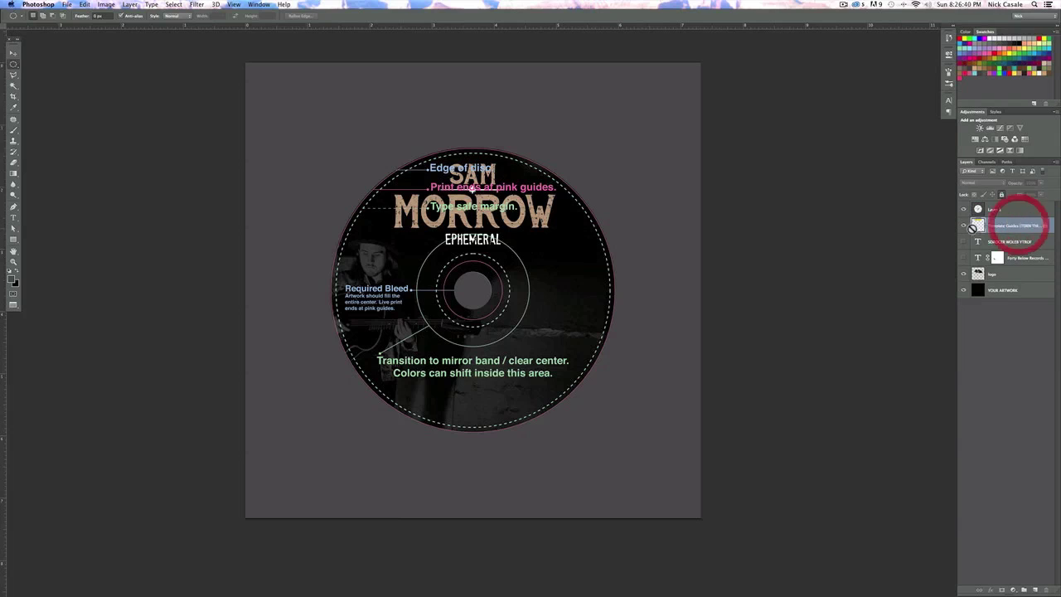
pyautogui.click(962, 224)
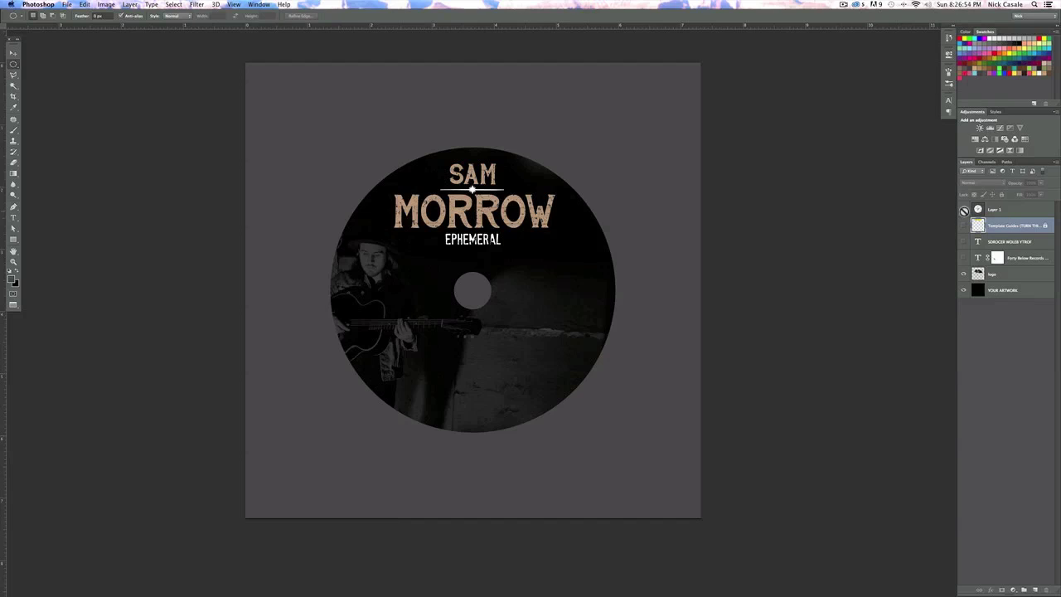
pyautogui.click(964, 209)
pyautogui.click(964, 225)
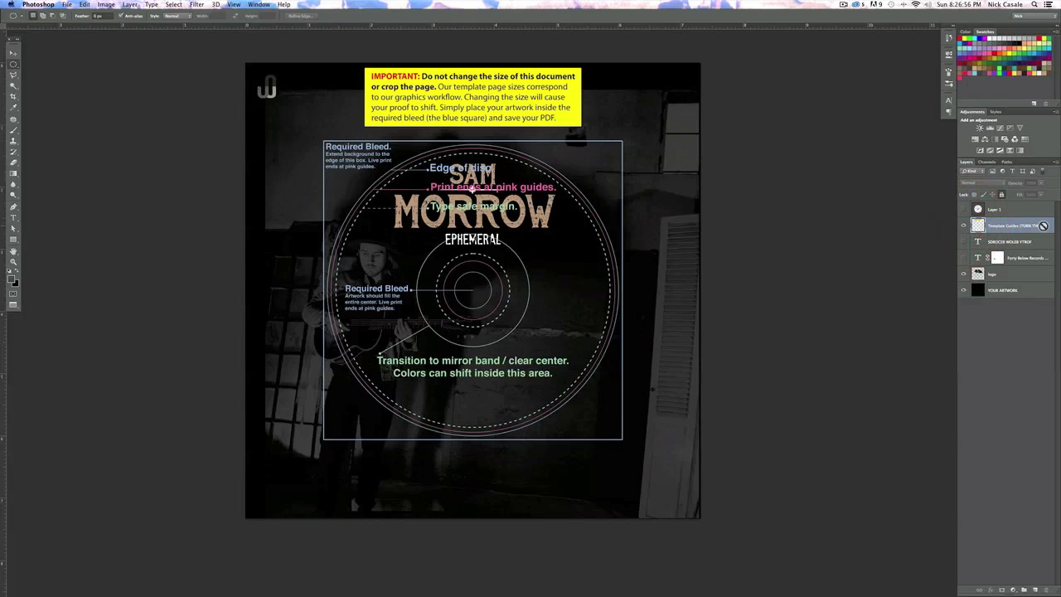
pyautogui.click(963, 225)
pyautogui.click(963, 209)
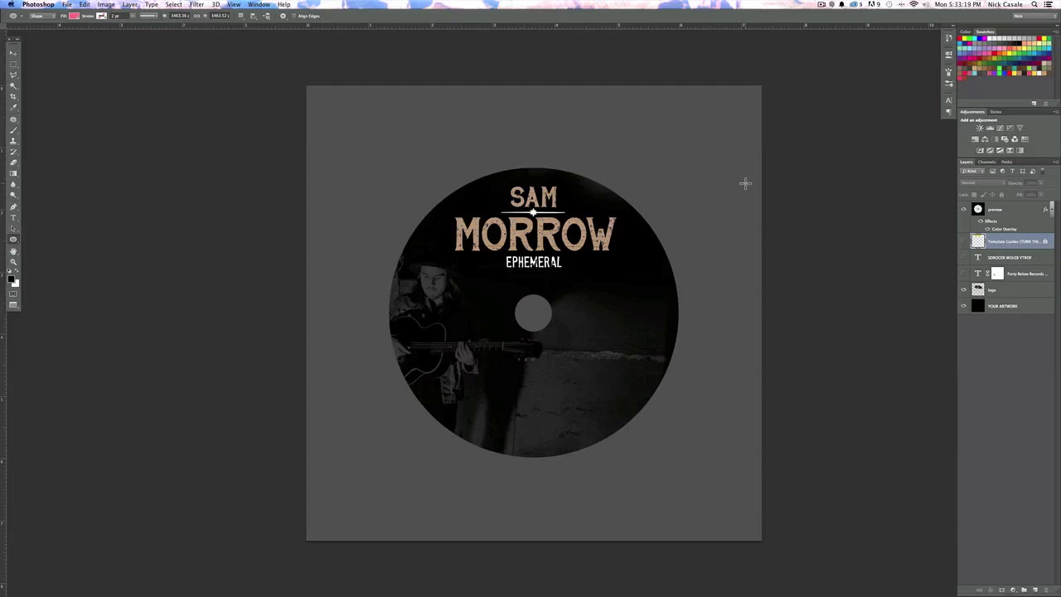
# Hide the gray preview mask, show the template guides, and activate the Ellipse Tool
pyautogui.click(963, 209)
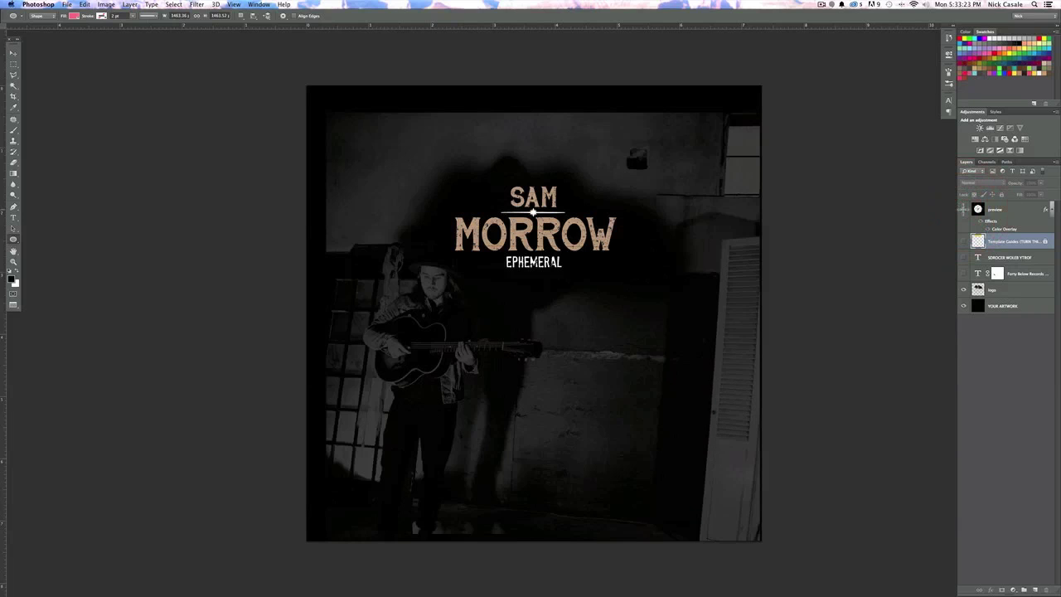
pyautogui.click(963, 241)
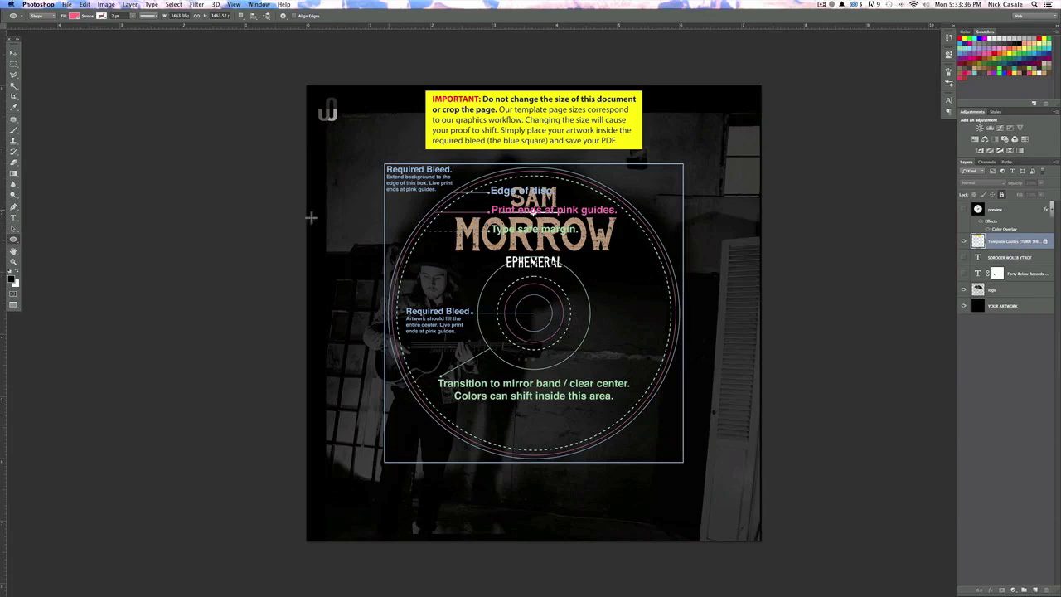
pyautogui.click(14, 217)
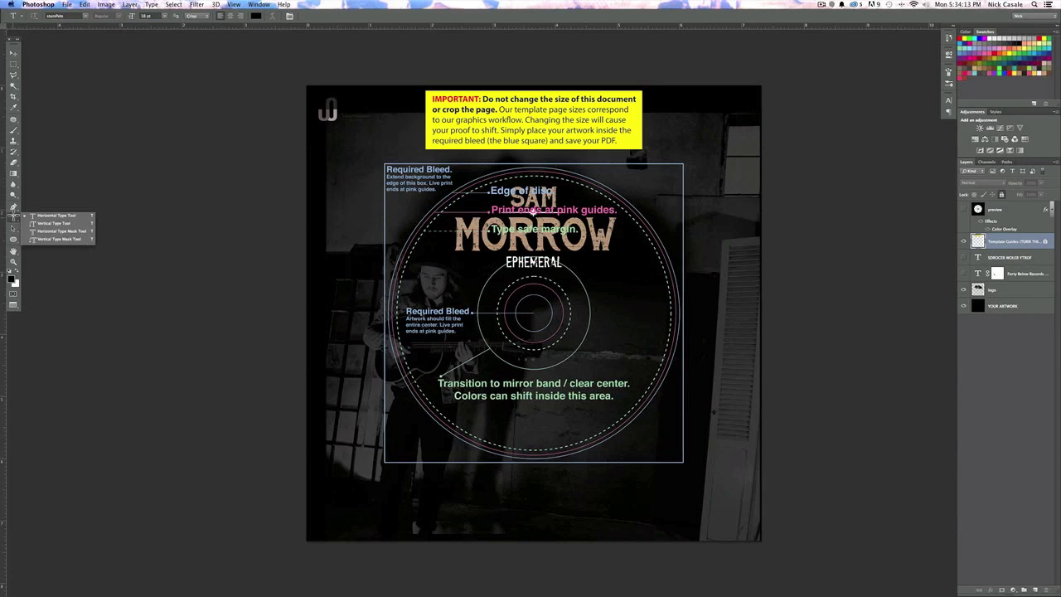
pyautogui.click(14, 215)
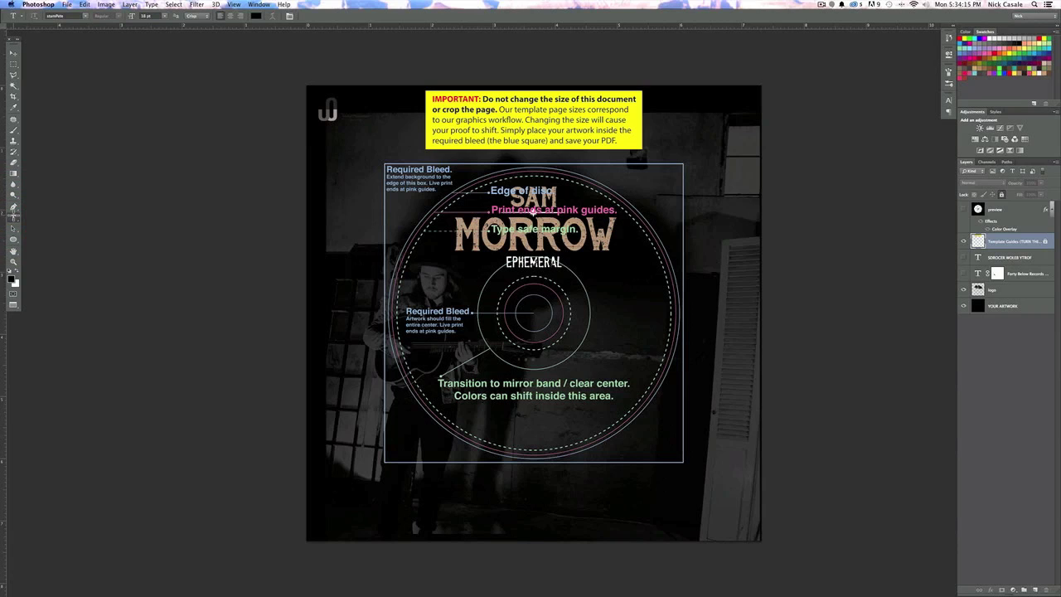
pyautogui.click(12, 239)
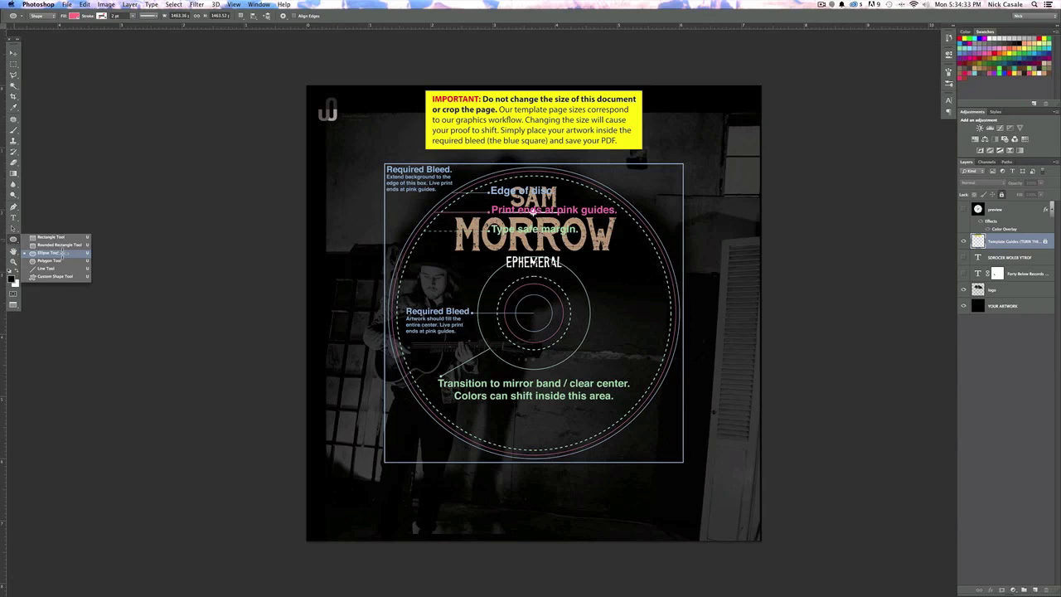
pyautogui.click(61, 253)
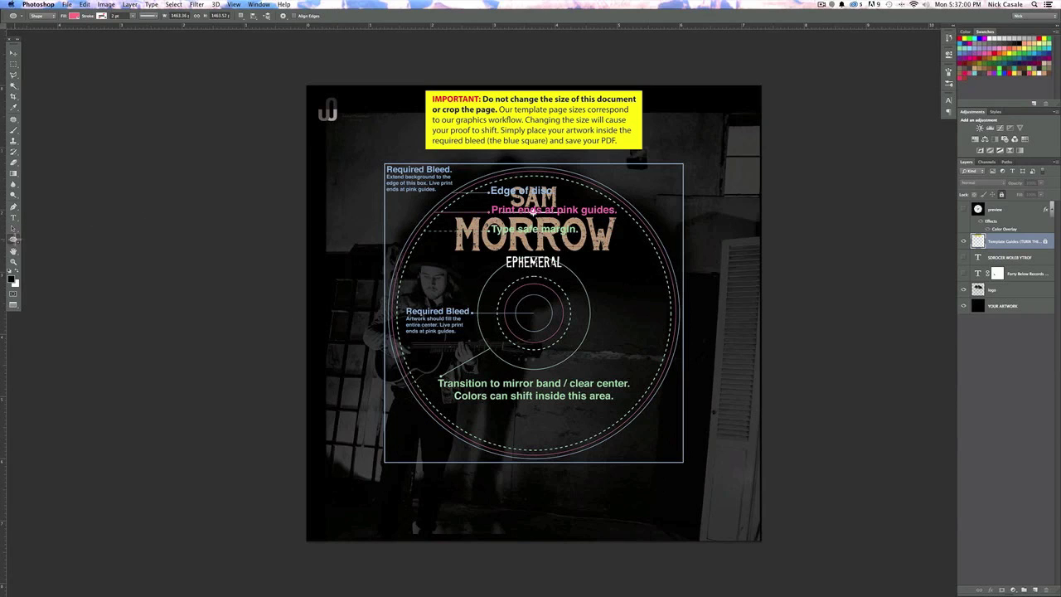
# Draw several freehand trial ellipse shapes over the disc template with the Ellipse Tool
pyautogui.click(13, 240)
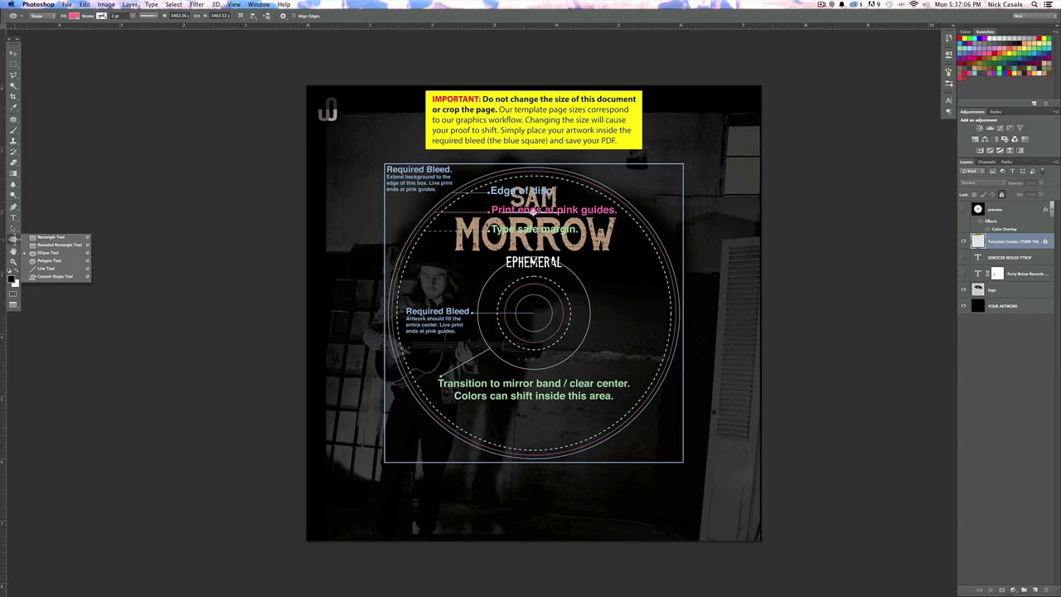
pyautogui.click(78, 252)
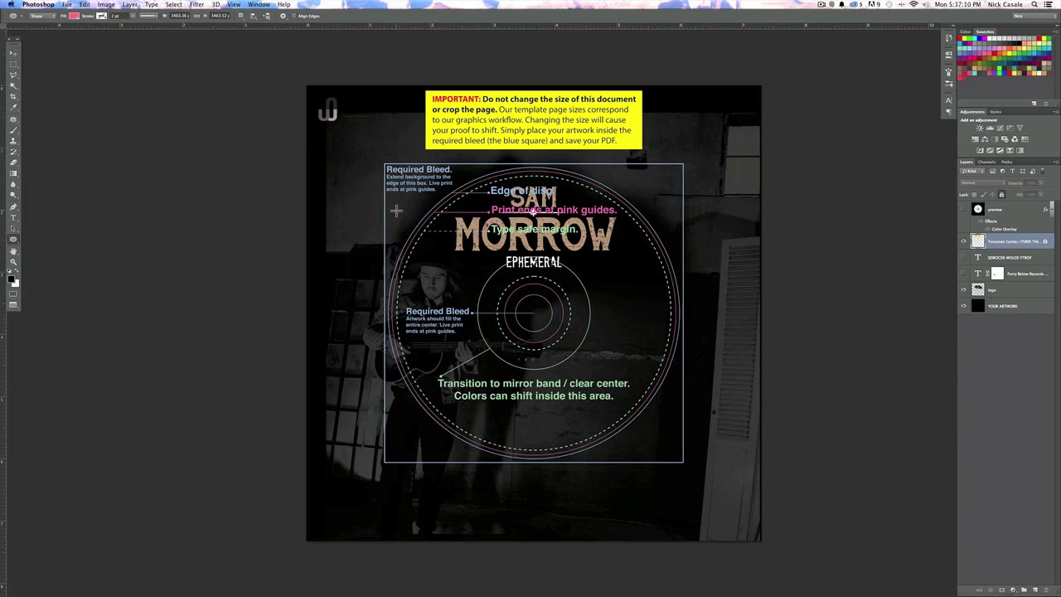
pyautogui.moveTo(396, 209); pyautogui.dragTo(464, 303)
pyautogui.moveTo(553, 242); pyautogui.dragTo(645, 346)
pyautogui.moveTo(504, 171); pyautogui.dragTo(553, 224)
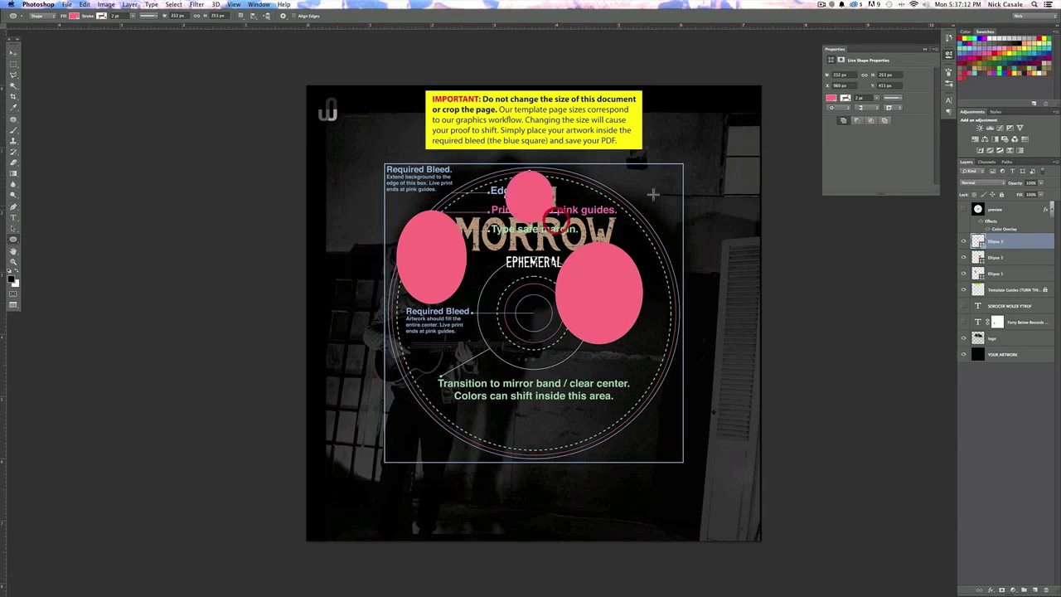
pyautogui.moveTo(652, 181); pyautogui.dragTo(721, 232)
# Undo all the trial ellipse shapes
pyautogui.press('super+z')
pyautogui.press('super+z')
pyautogui.press('super+z')
pyautogui.press('super+alt+z')
pyautogui.press('super+alt+z')
pyautogui.press('super+alt+z')
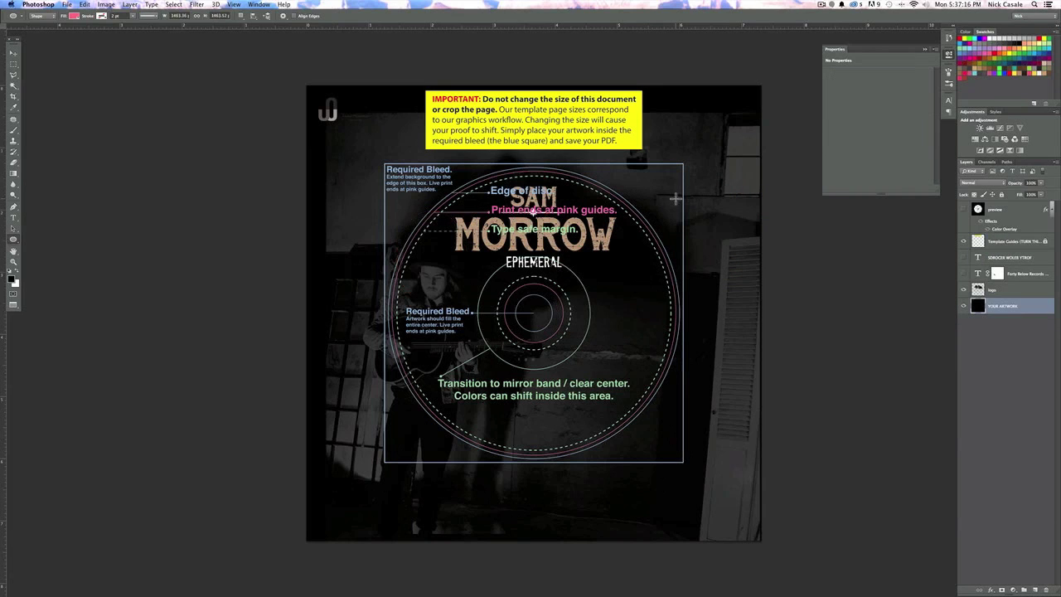
# Set a blue 14.04 pt stroke for the Ellipse Tool and draw a circle about 1255 px across over the disc
pyautogui.click(74, 15)
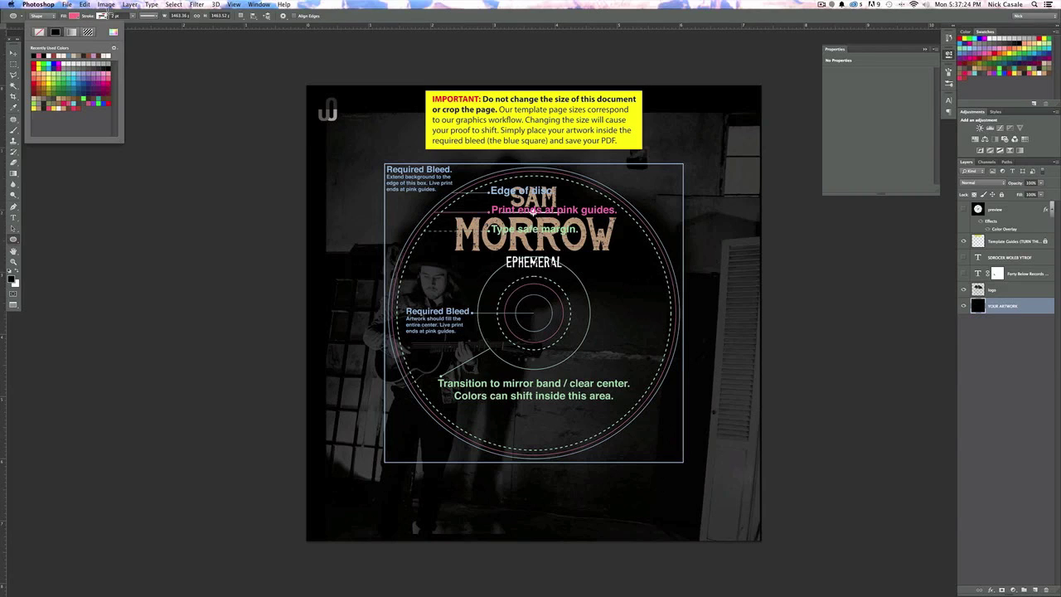
pyautogui.click(101, 16)
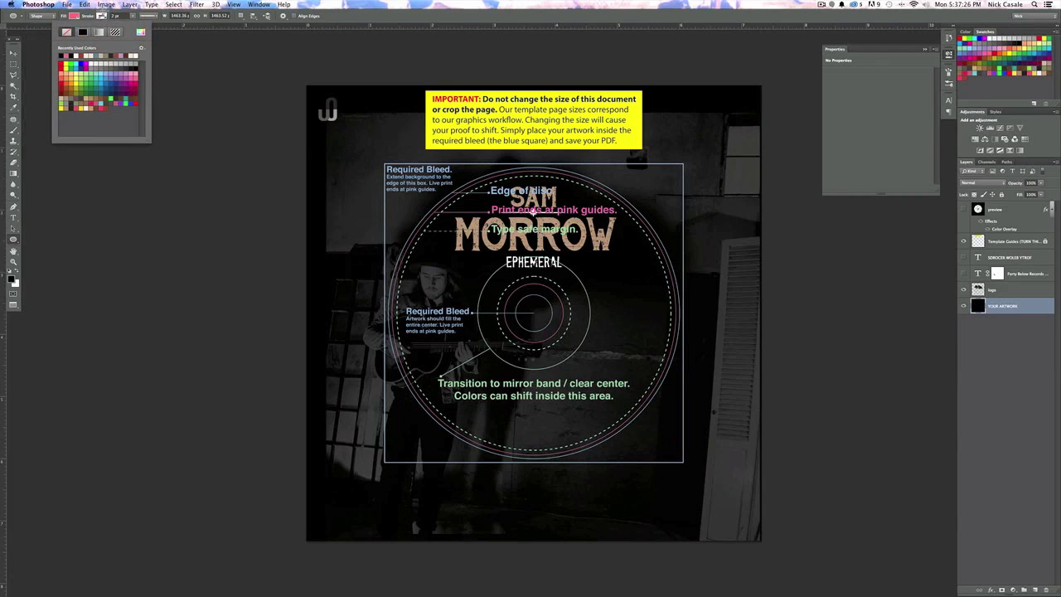
pyautogui.click(97, 55)
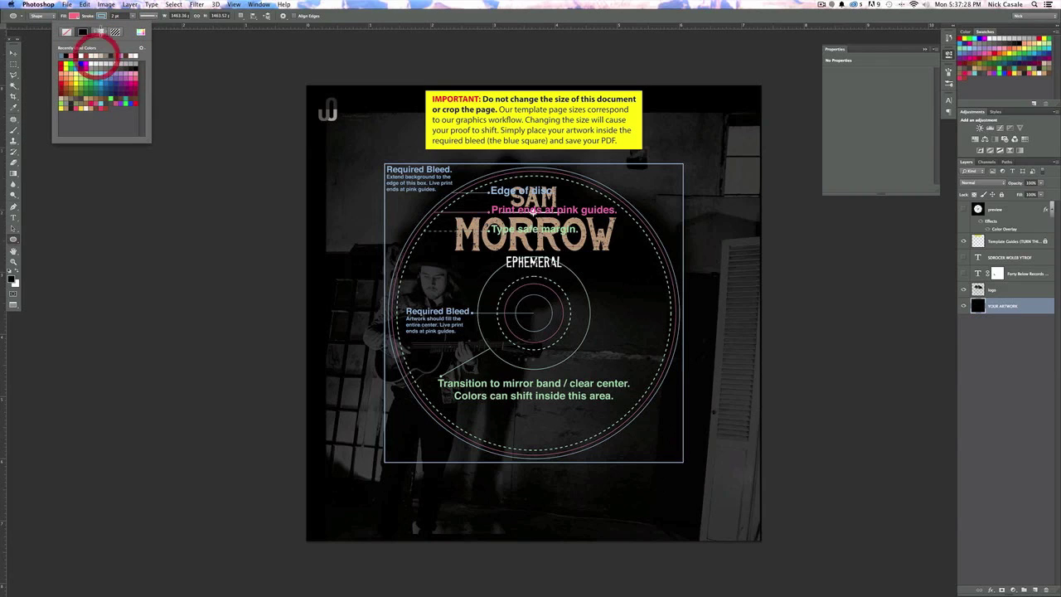
pyautogui.moveTo(133, 16); pyautogui.dragTo(143, 24)
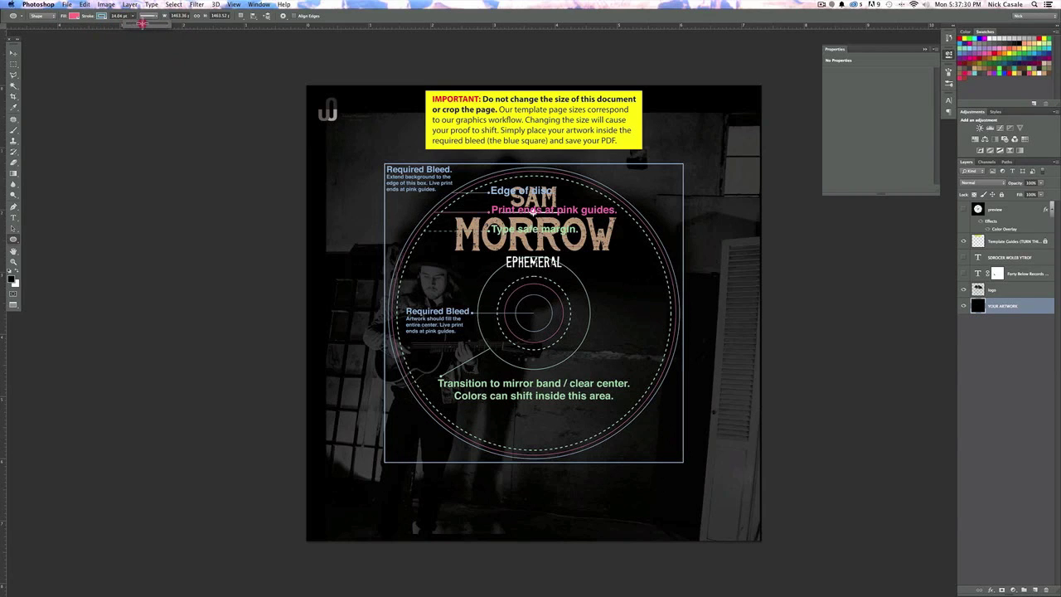
pyautogui.click(351, 19)
pyautogui.moveTo(396, 200)
pyautogui.mouseDown()
pyautogui.moveTo(451, 229)
pyautogui.moveTo(614, 386)
pyautogui.moveTo(658, 474)
pyautogui.mouseUp()
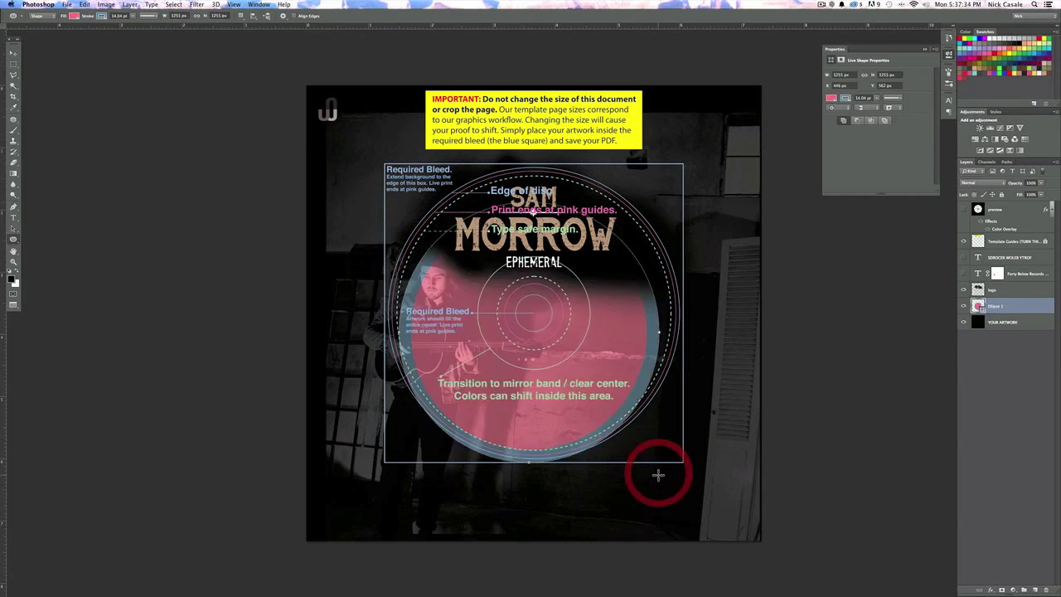
# Try the stroked circle's layer above the template guides, and undo both the reordering and the circle
pyautogui.moveTo(1042, 306); pyautogui.dragTo(1025, 234)
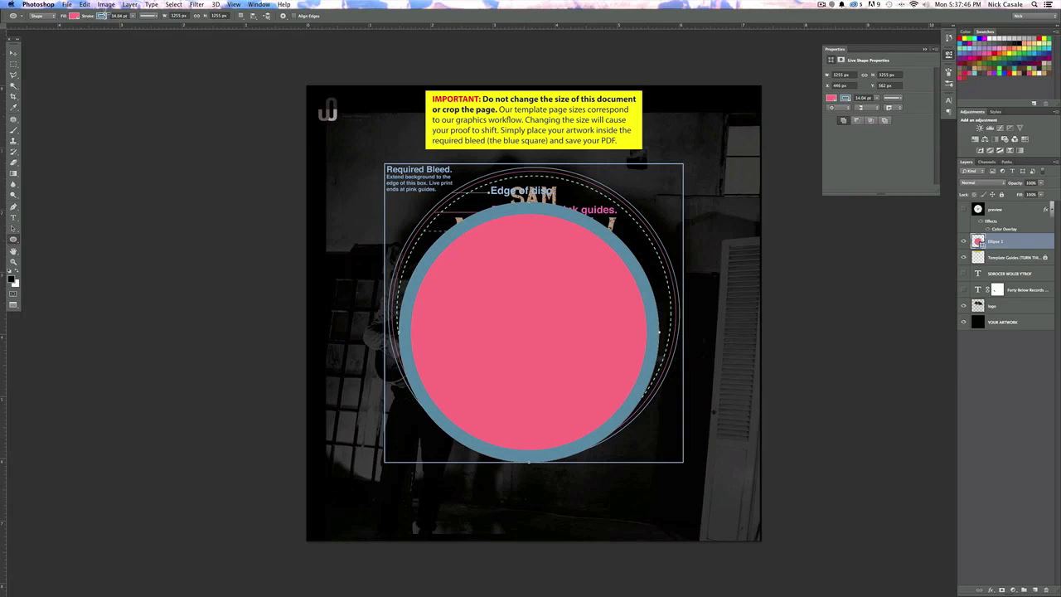
pyautogui.press('super+z')
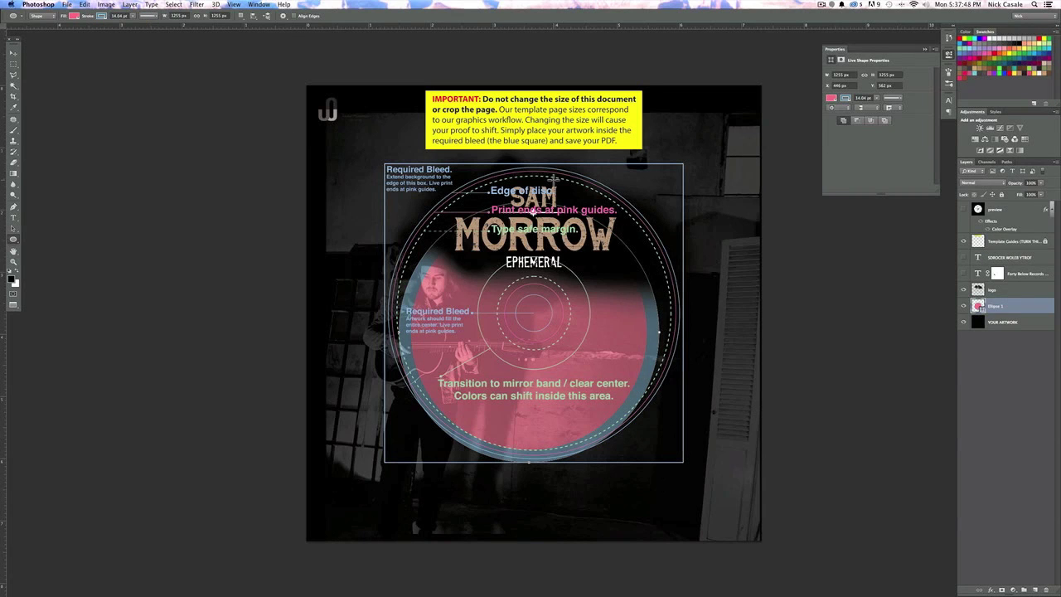
pyautogui.press('super+z')
pyautogui.press('super+z')
pyautogui.press('alt+super+z')
pyautogui.press('alt+super+z')
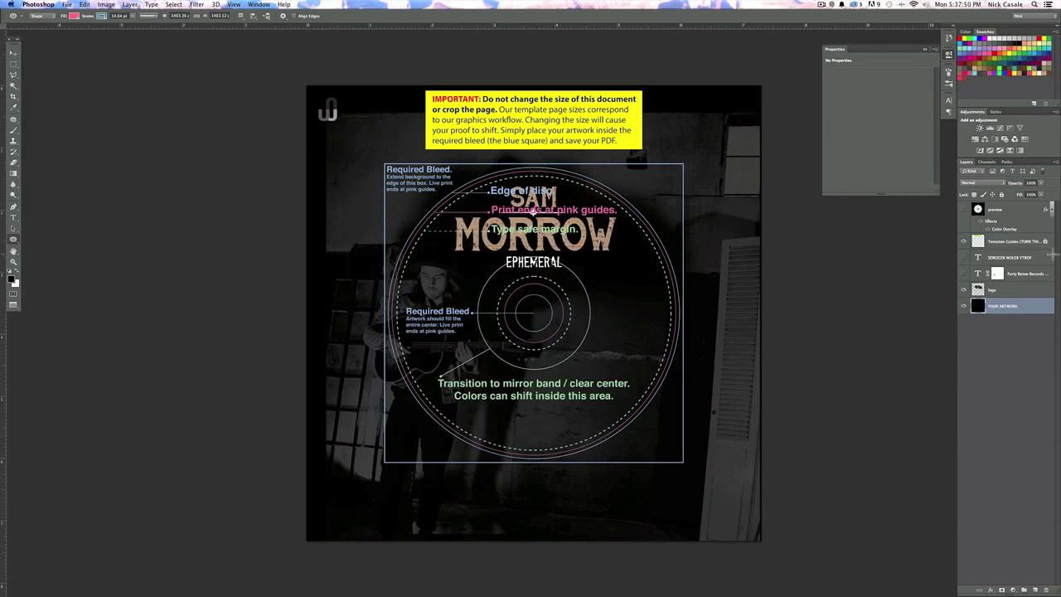
# Select the template guides layer, switch the Ellipse Tool to Path mode, and draw a circular path about 1291 px across over the disc
pyautogui.click(1026, 245)
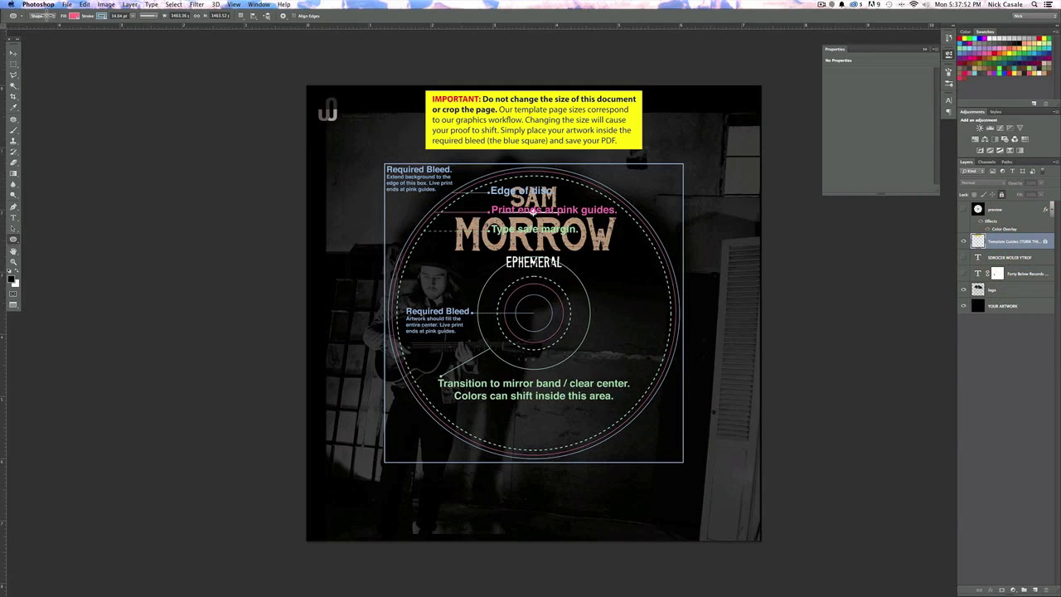
pyautogui.click(48, 15)
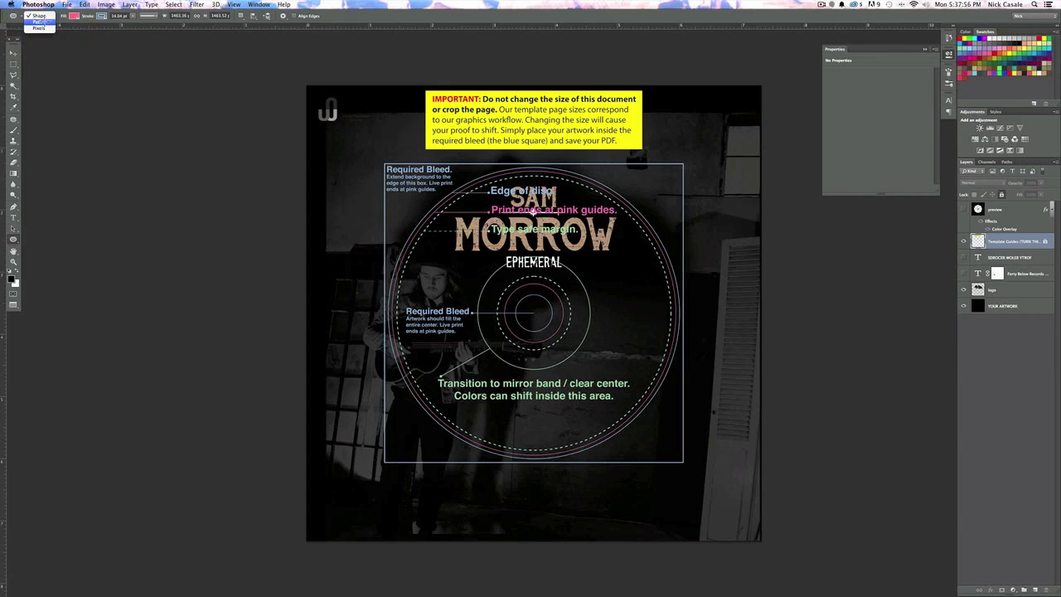
pyautogui.click(39, 21)
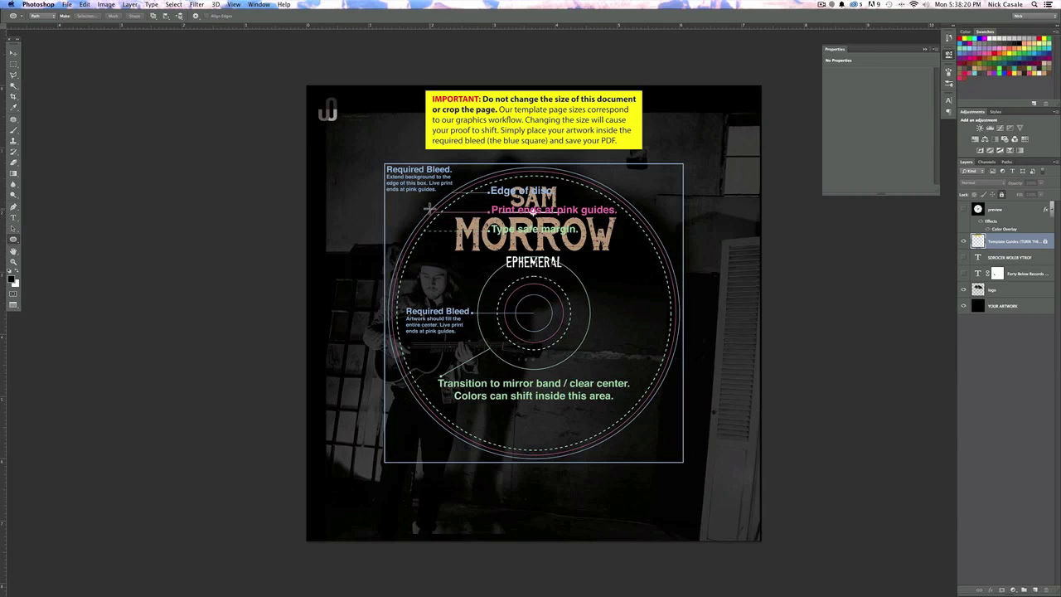
pyautogui.moveTo(415, 189); pyautogui.dragTo(683, 493)
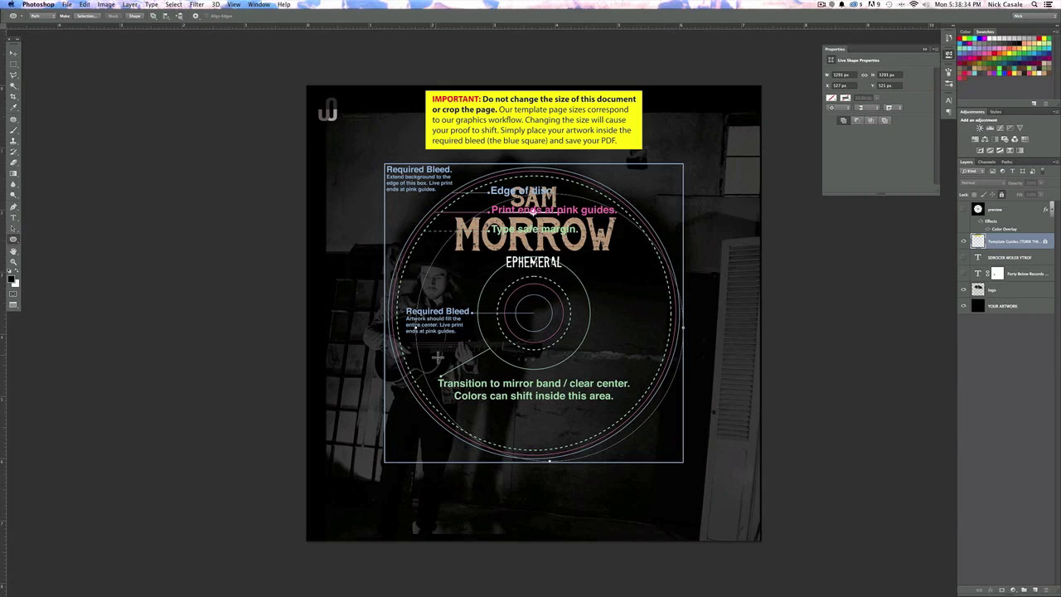
# Activate the Horizontal Type Tool and set its text colour to white
pyautogui.click(14, 217)
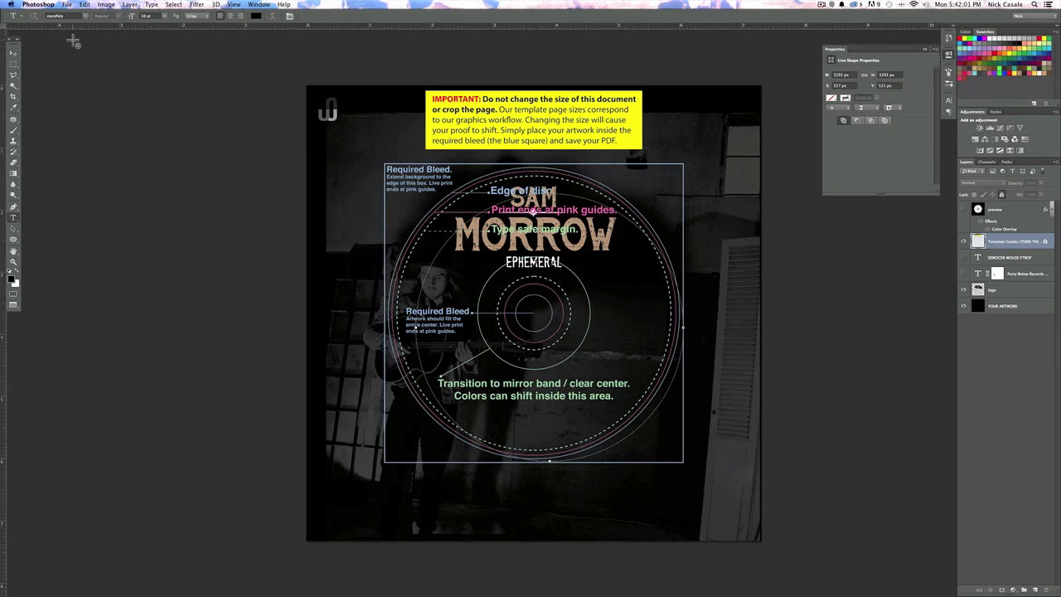
pyautogui.click(84, 17)
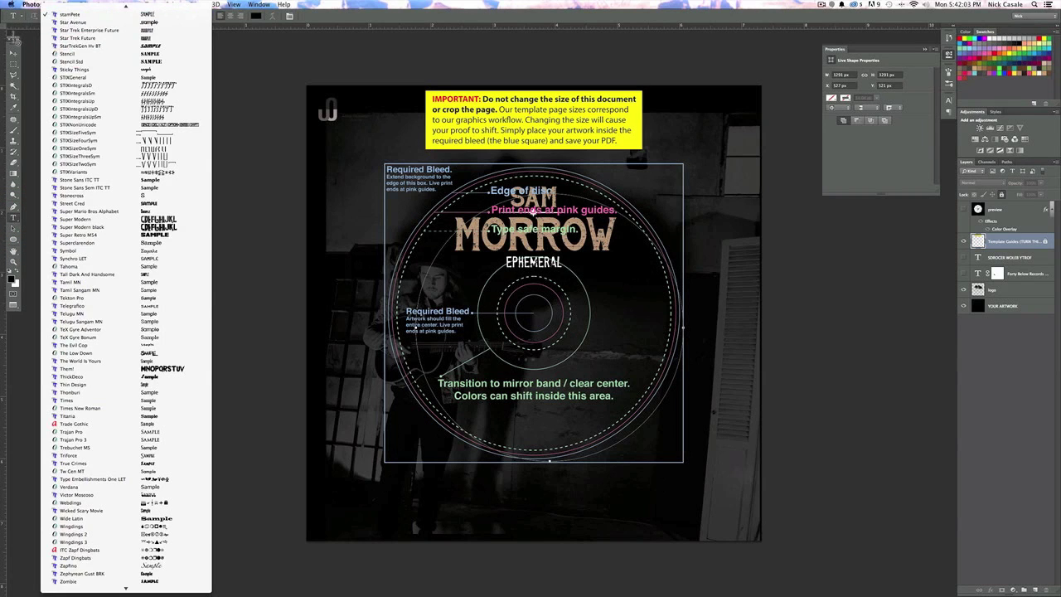
pyautogui.click(35, 38)
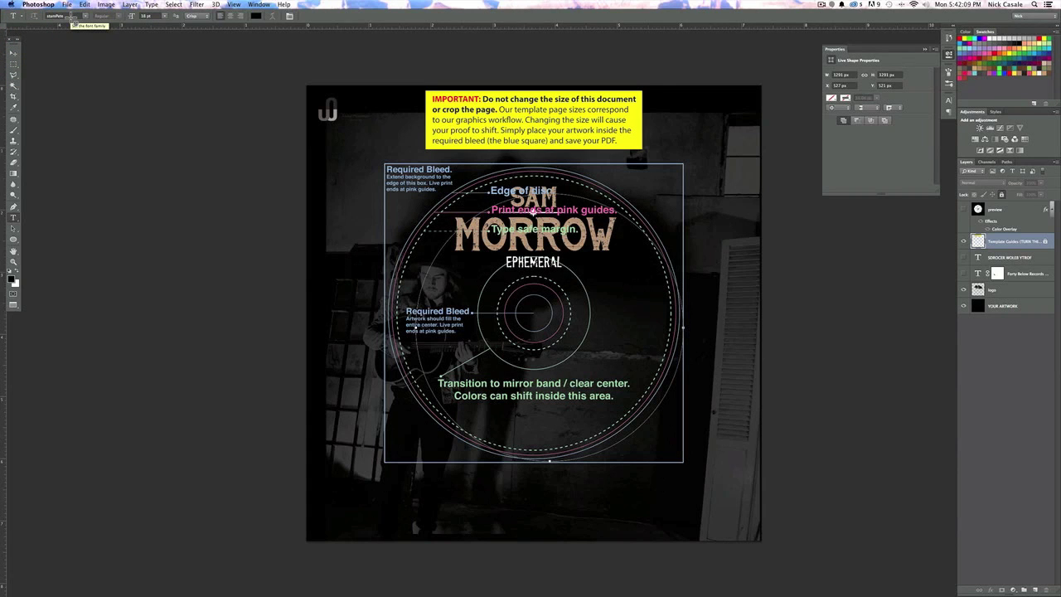
pyautogui.click(73, 17)
pyautogui.click(154, 17)
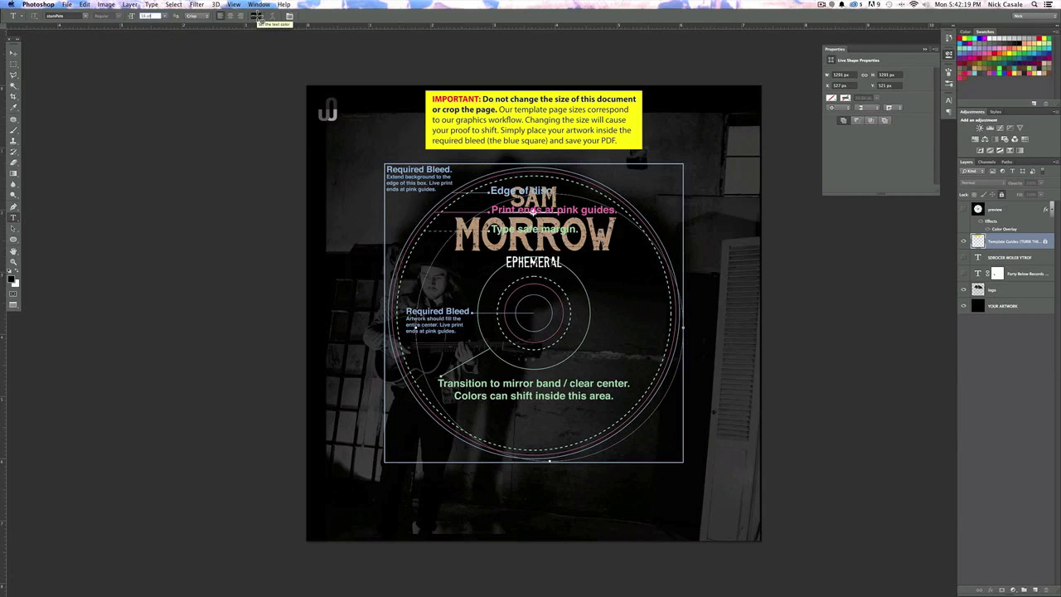
pyautogui.click(259, 16)
pyautogui.click(461, 400)
pyautogui.click(433, 385)
pyautogui.click(656, 403)
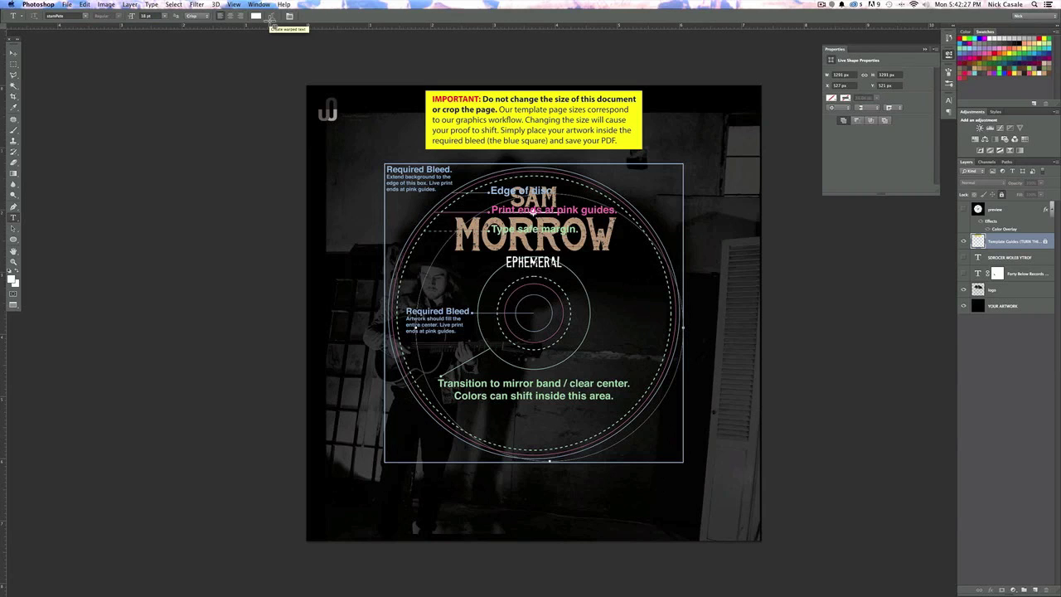
# Set the type font to Arial with the Regular style
pyautogui.click(72, 16)
pyautogui.write('Arial')
pyautogui.click(71, 15)
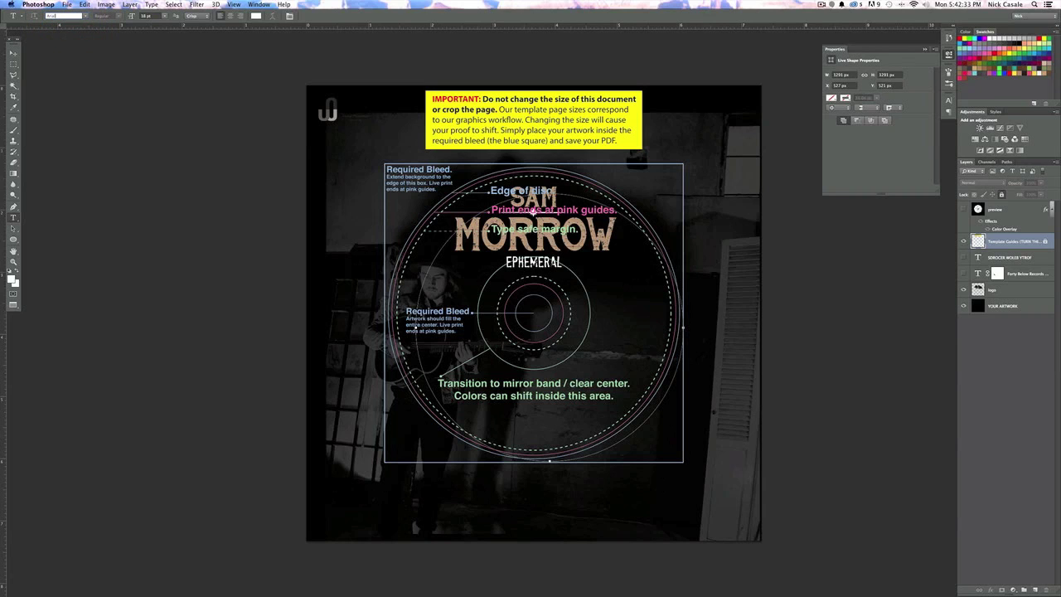
pyautogui.press('Return')
pyautogui.click(73, 16)
pyautogui.click(120, 16)
pyautogui.click(104, 16)
pyautogui.click(108, 12)
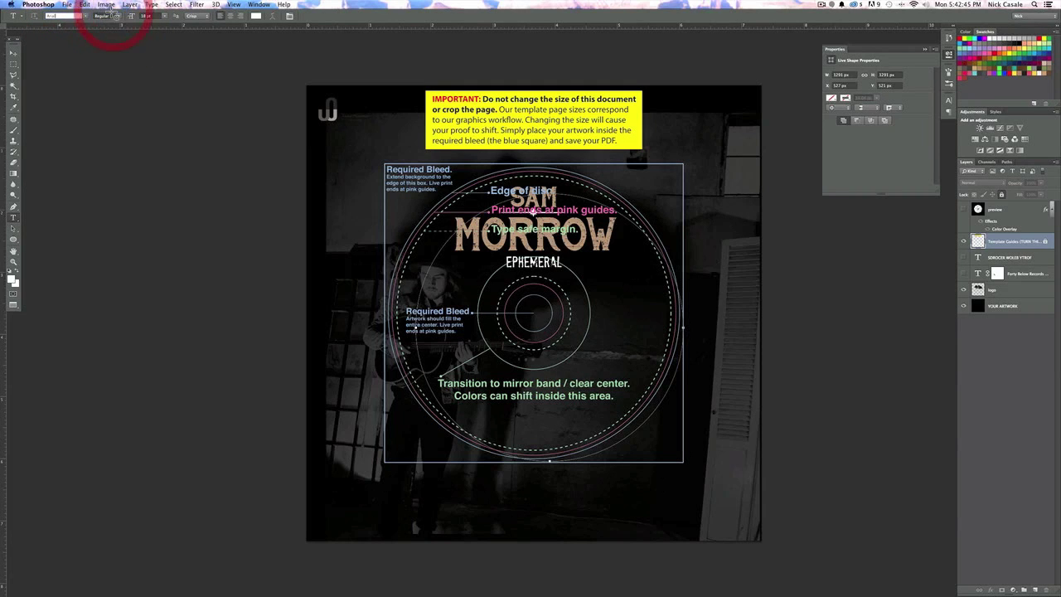
# Set the type size to 12 pt
pyautogui.click(158, 16)
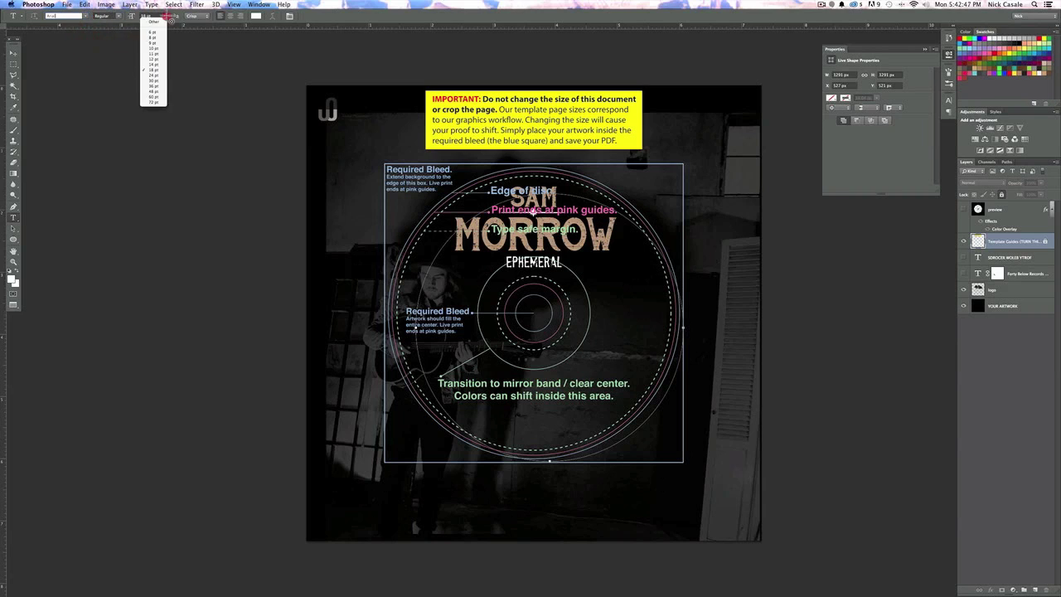
pyautogui.click(152, 60)
pyautogui.click(166, 16)
pyautogui.click(170, 20)
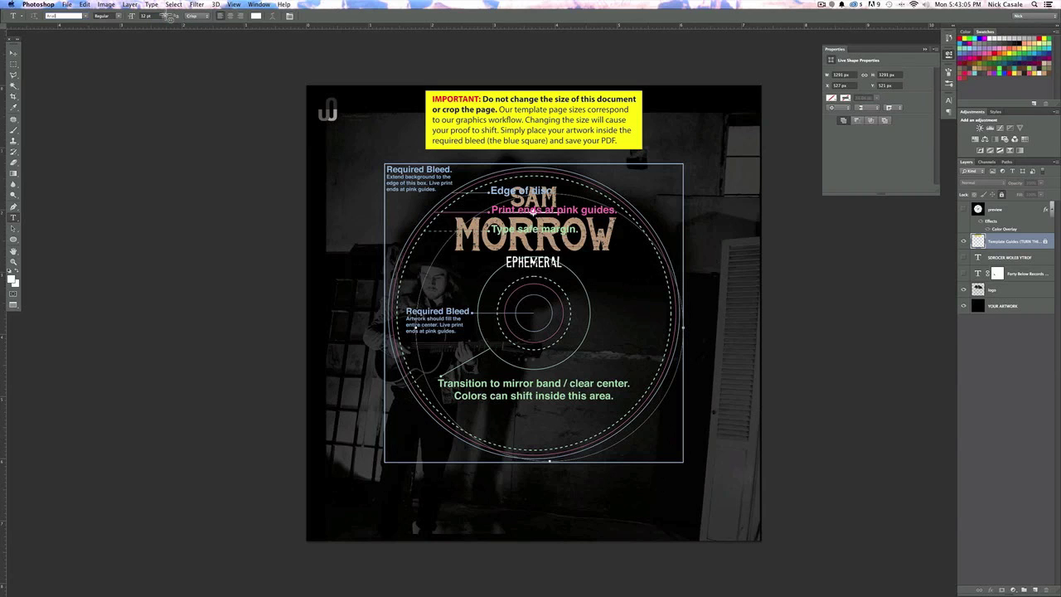
pyautogui.click(160, 15)
pyautogui.click(178, 19)
# Place text inside the circular path's area and fill it with several lines of repeated "asd" filler text
pyautogui.click(449, 260)
pyautogui.write('asdasdasdasdasdasdasdasdasdasdasd')
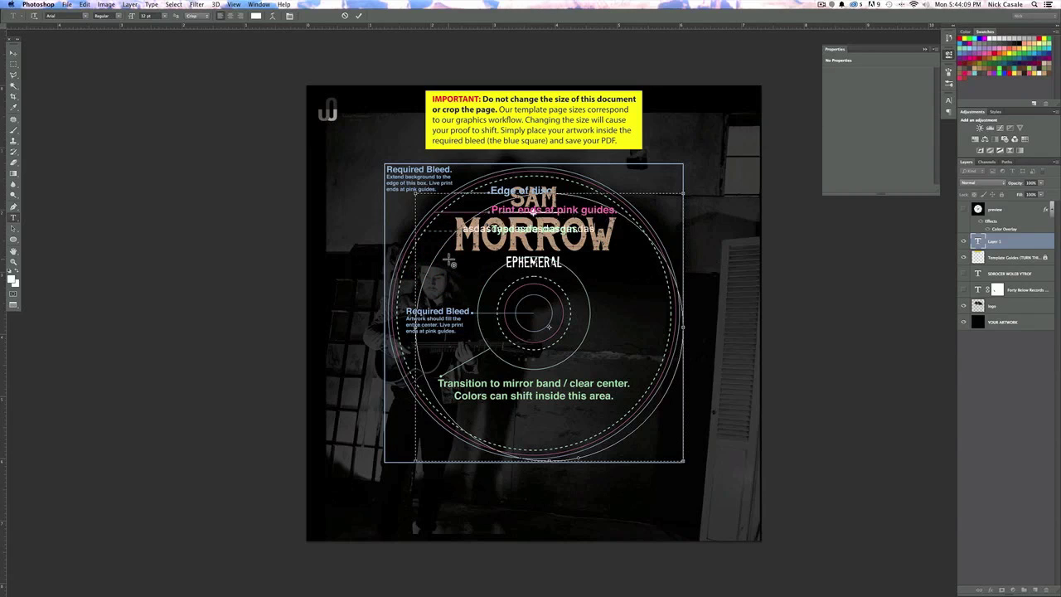
pyautogui.write('asdasdasdasdasd')
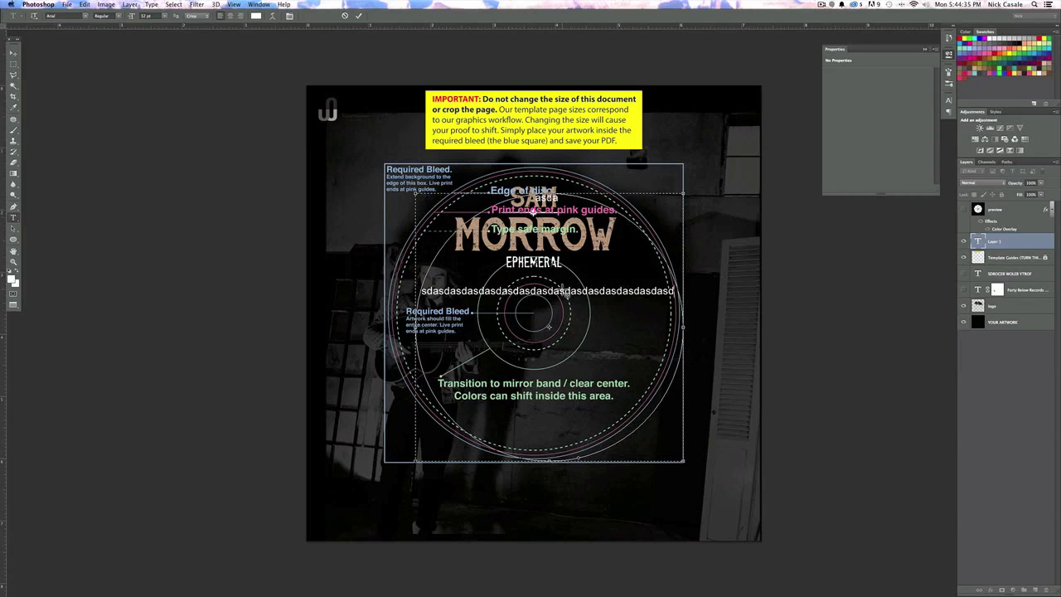
pyautogui.click(563, 291)
pyautogui.write('asdsadasd')
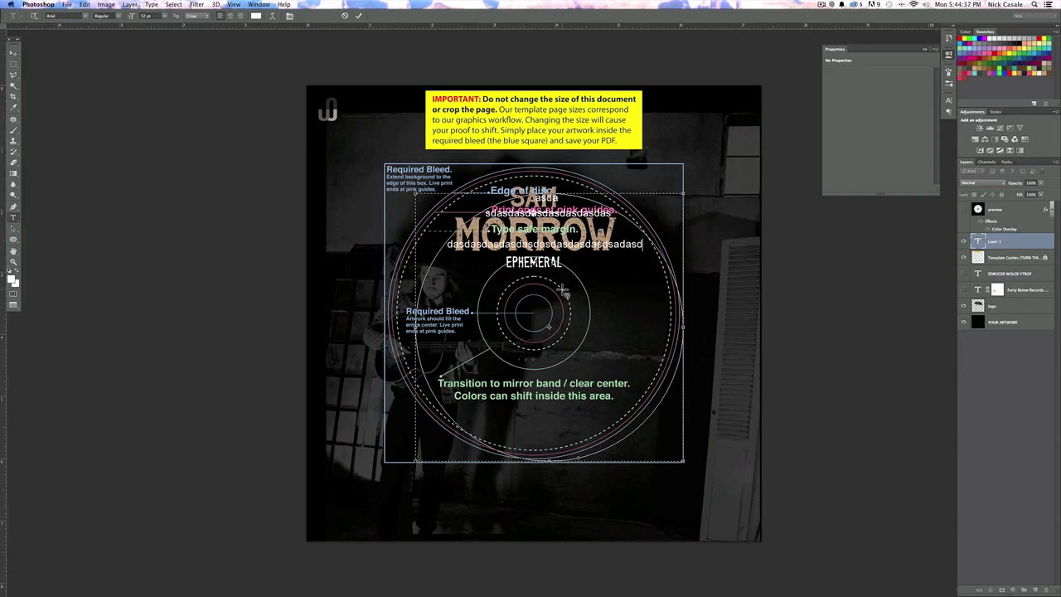
pyautogui.click(130, 5)
pyautogui.moveTo(86, 5)
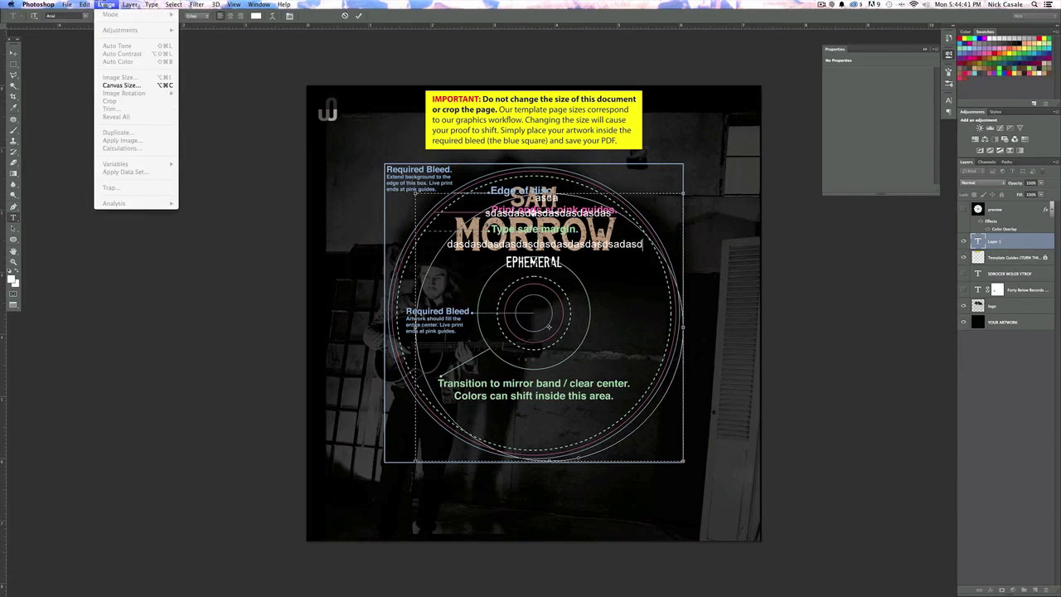
# Commit the filler text placed inside the circle and delete its text layer
pyautogui.moveTo(130, 5)
pyautogui.moveTo(176, 5)
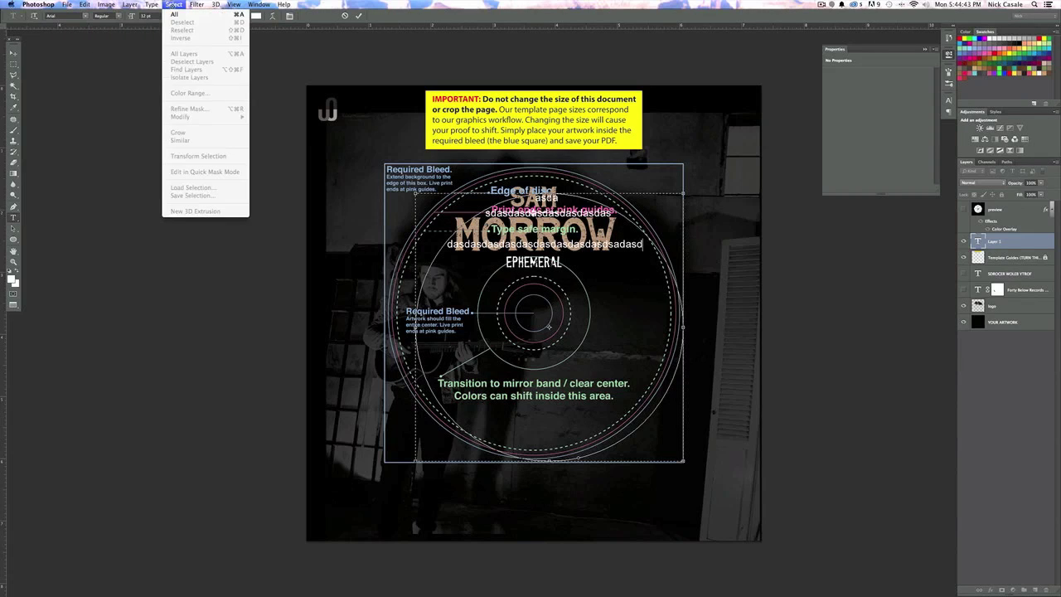
pyautogui.click(379, 5)
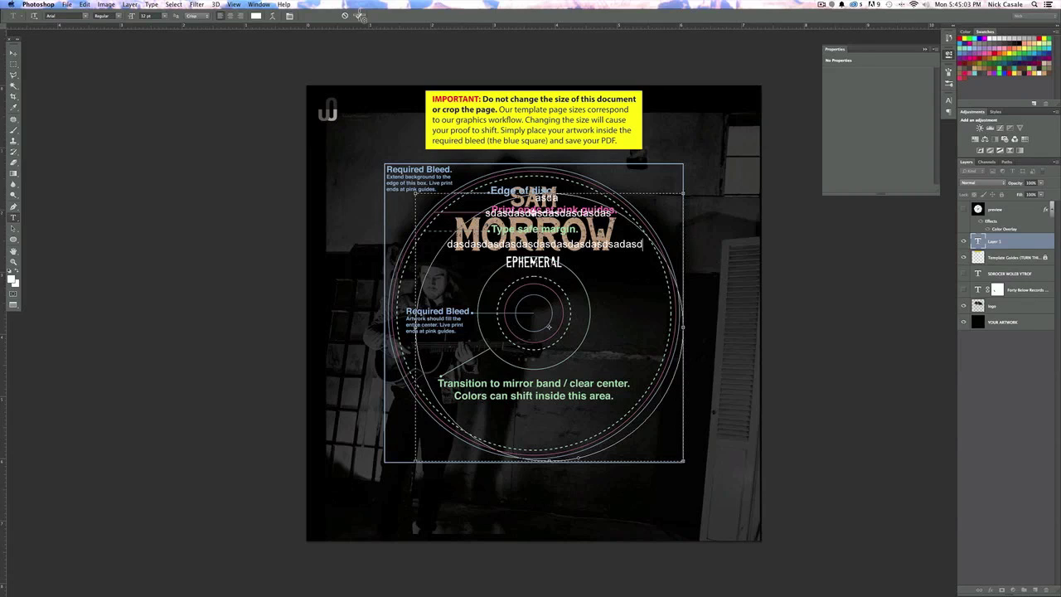
pyautogui.click(359, 15)
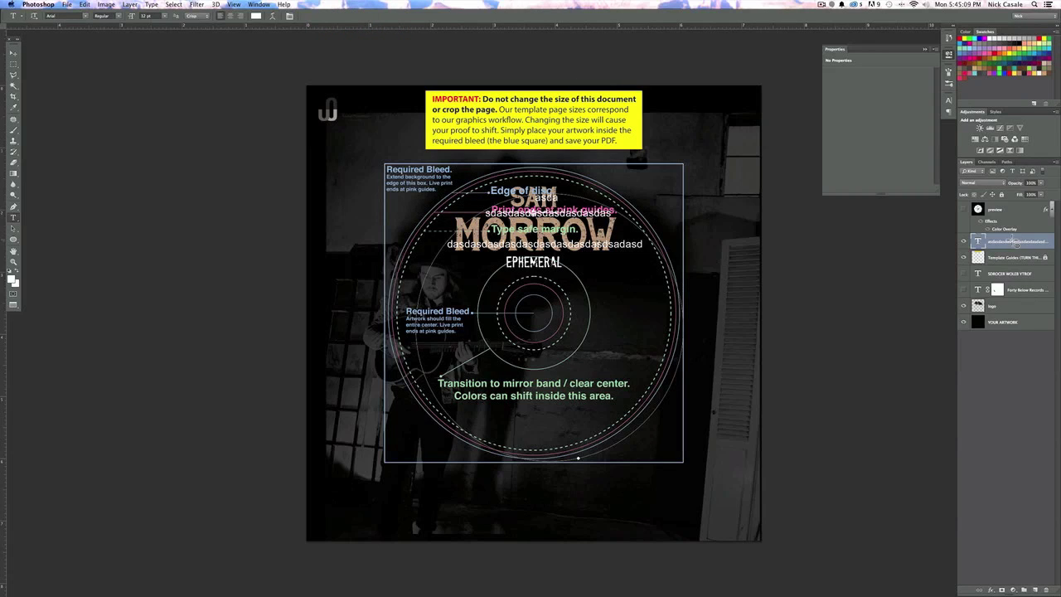
pyautogui.press('Delete')
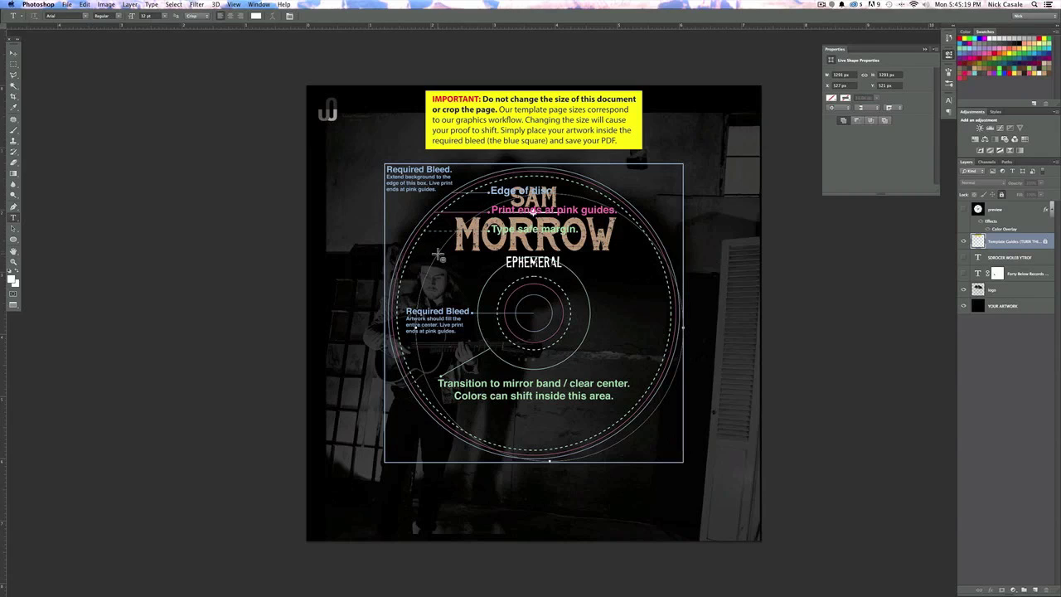
# Start text on the upper-left part of the circular path and fill almost the whole ring with repeated "asd" filler text
pyautogui.click(440, 253)
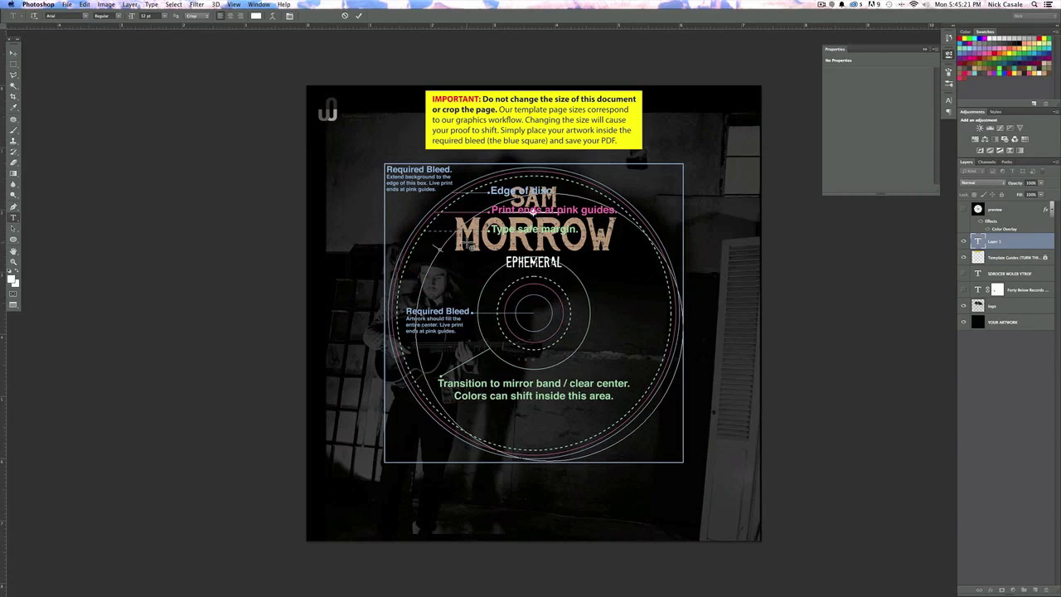
pyautogui.write('asdasdasdasdasdasdasdasdasdasdasdasdasd')
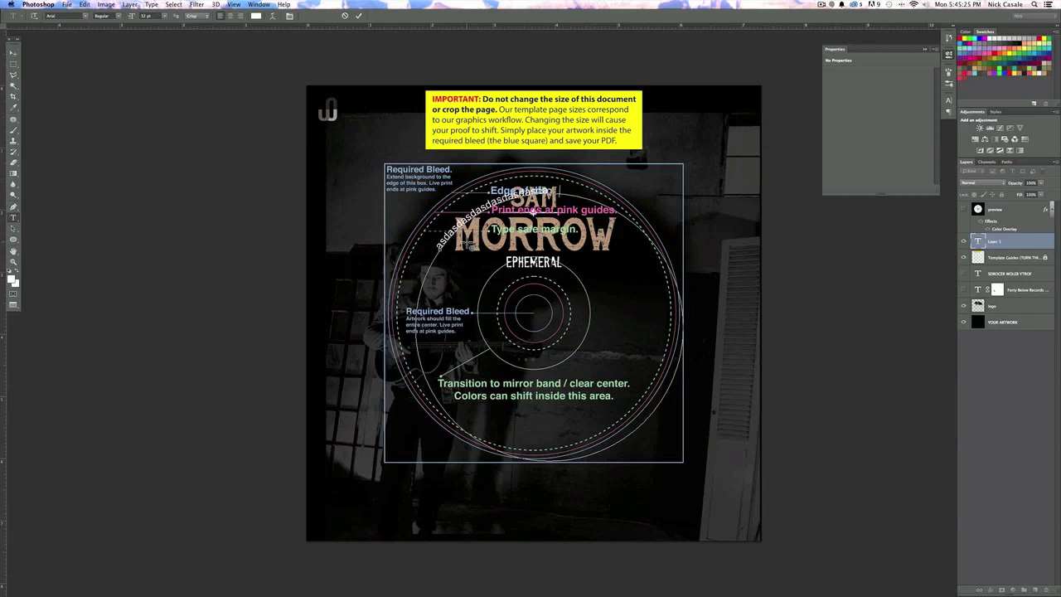
pyautogui.write('asdasdasdasdasdasda')
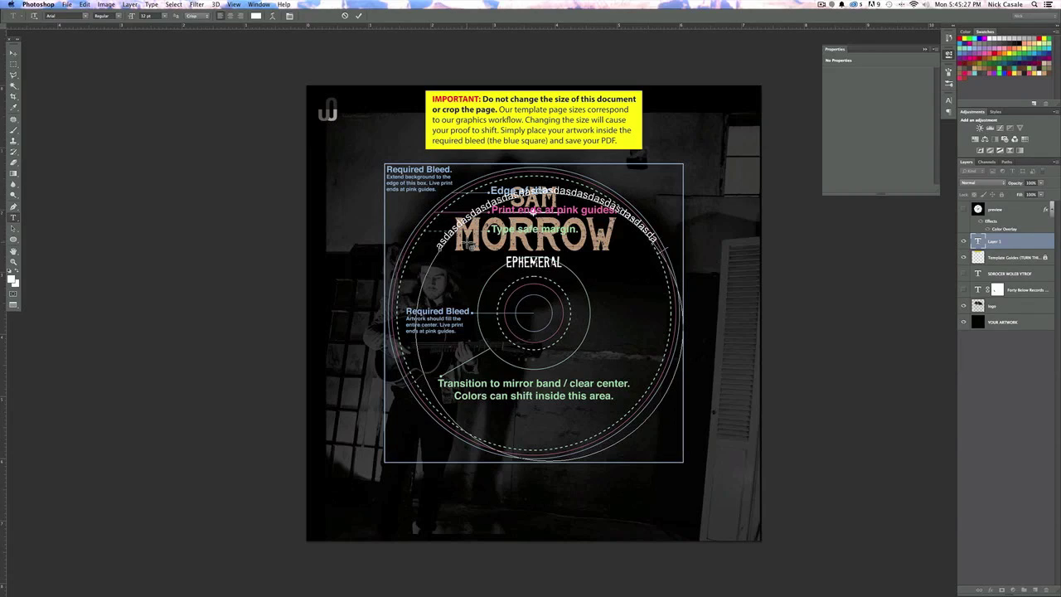
pyautogui.write('sdasdasdasdasdasdasdasd')
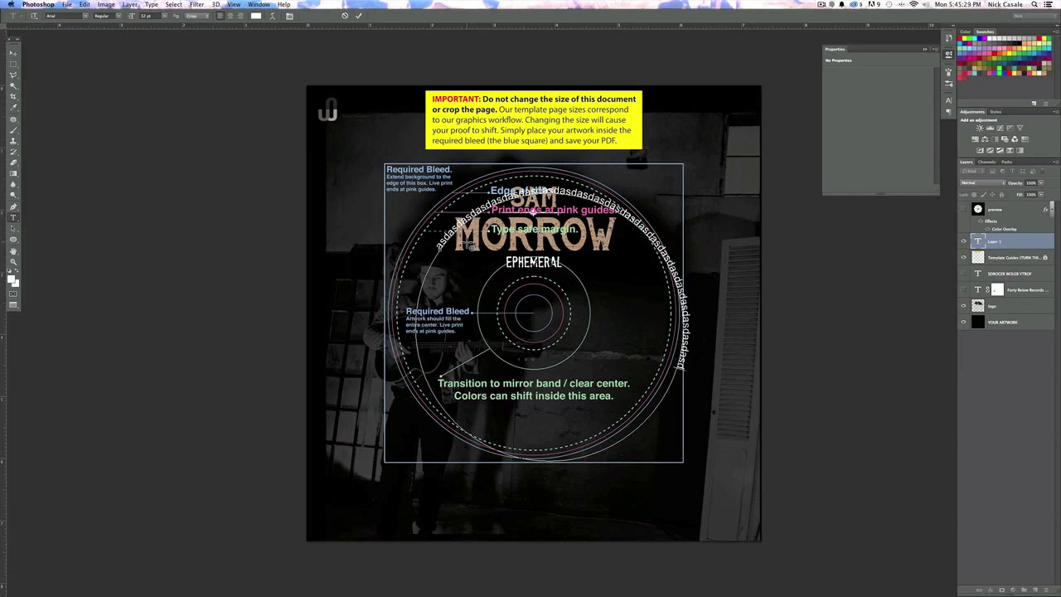
pyautogui.write('asdasdasdasdasdasdasdasdasd')
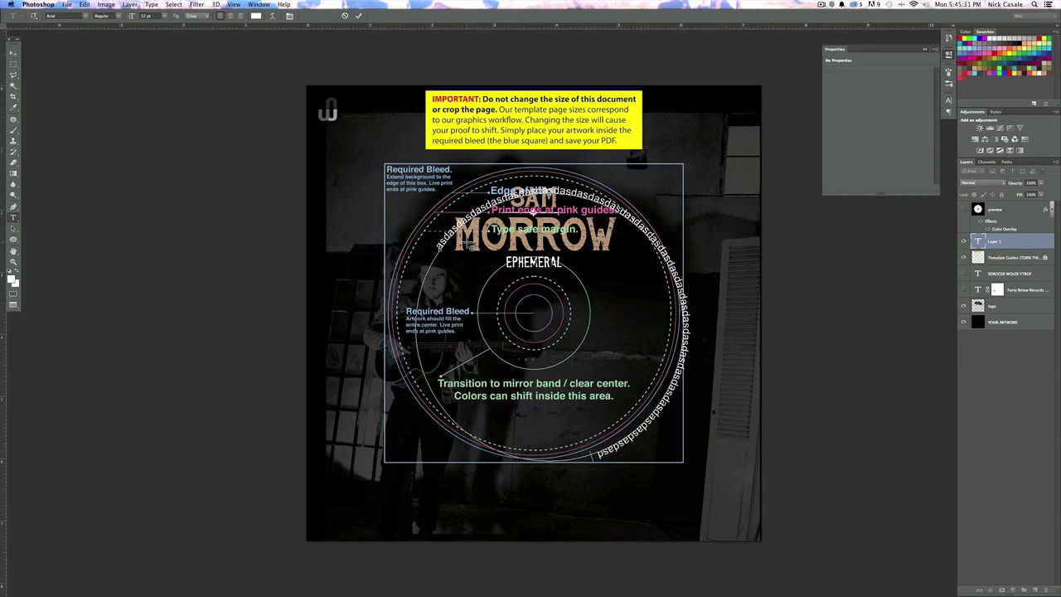
pyautogui.write('asdasdasdasdasdasdasdasd')
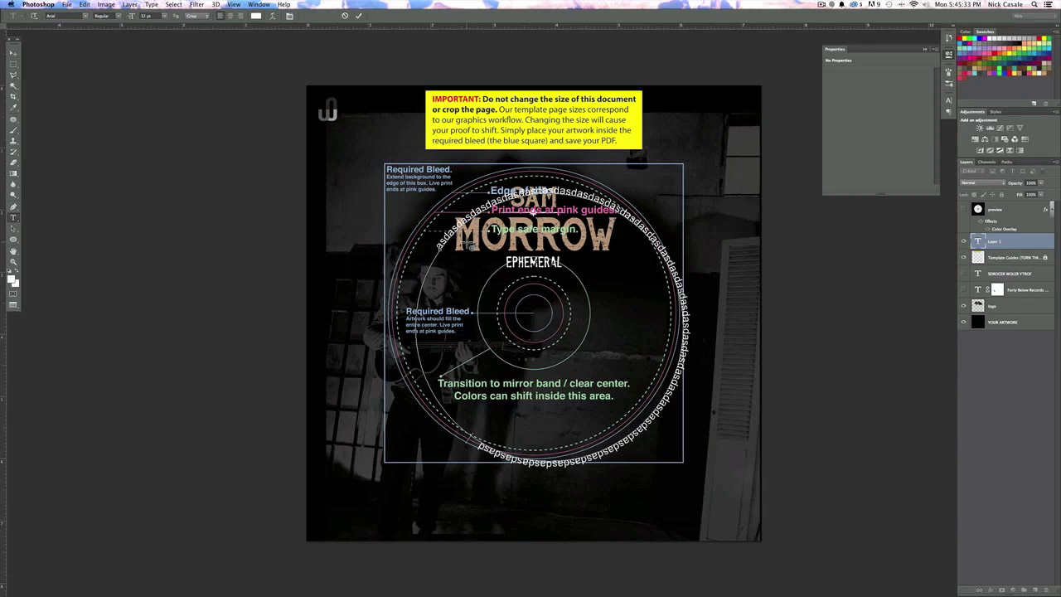
pyautogui.write('asdasdasdasdasdasdasd')
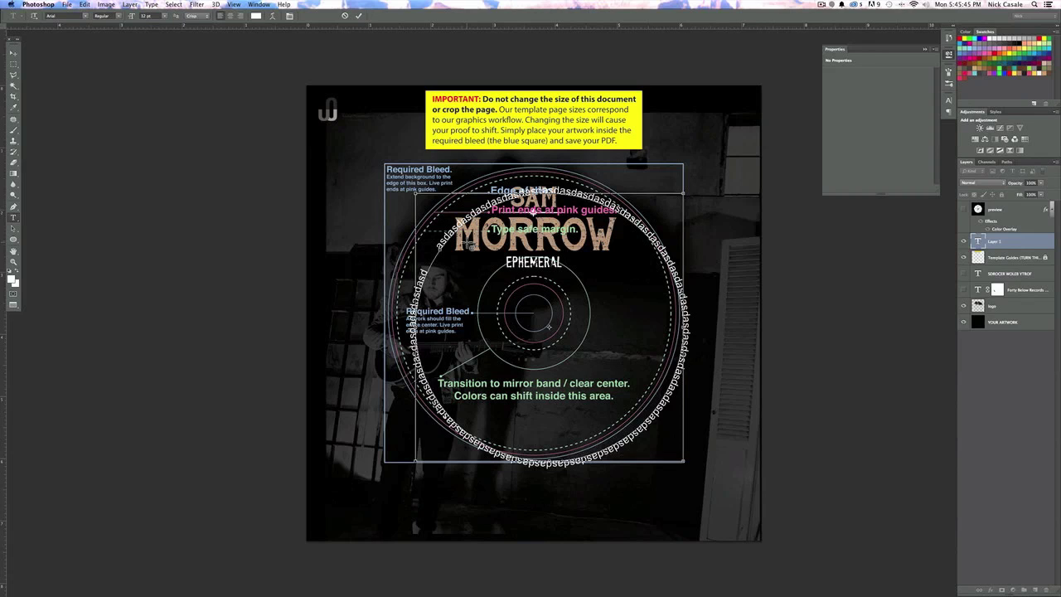
# Set all of the circular path text to 8 pt and commit the text edit
pyautogui.press('super+a')
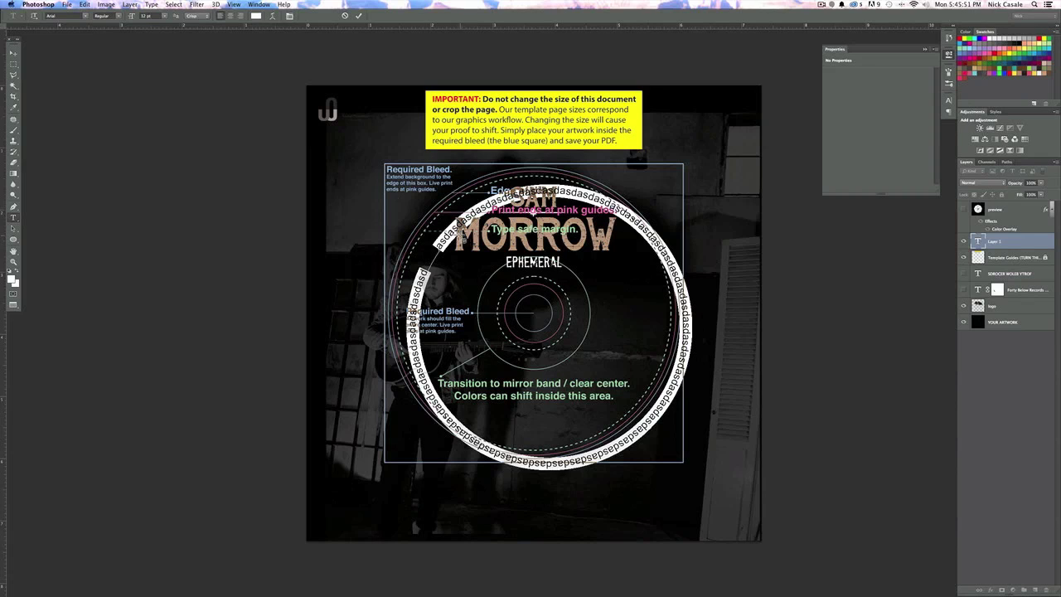
pyautogui.click(164, 15)
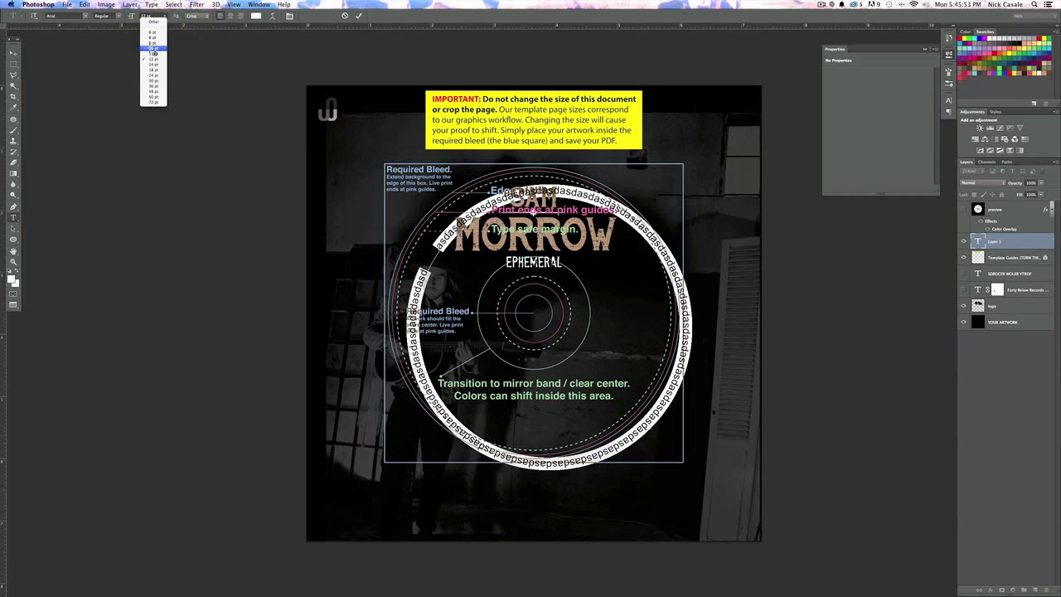
pyautogui.click(153, 49)
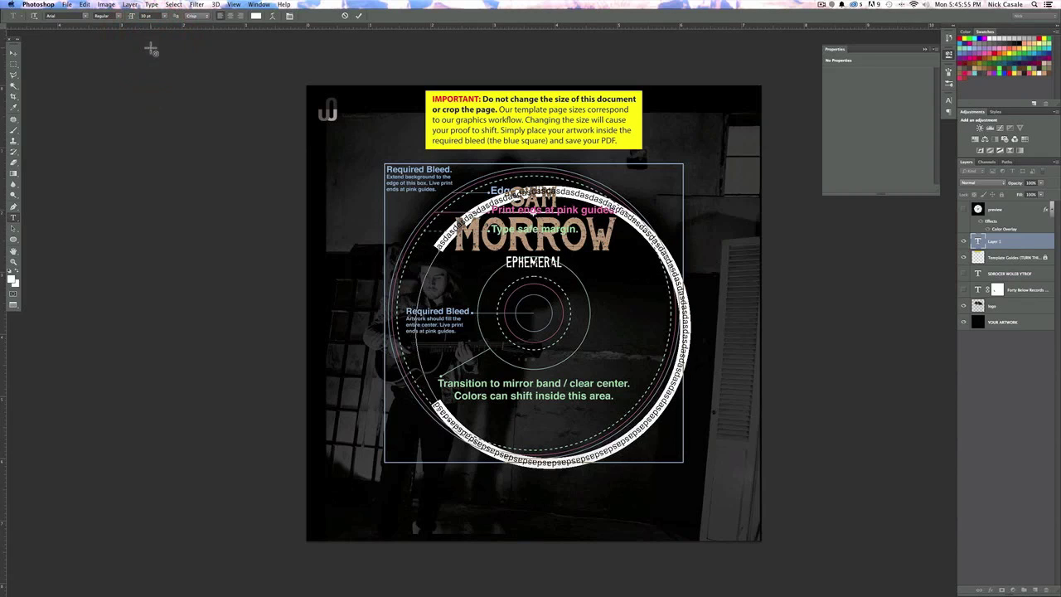
pyautogui.click(164, 16)
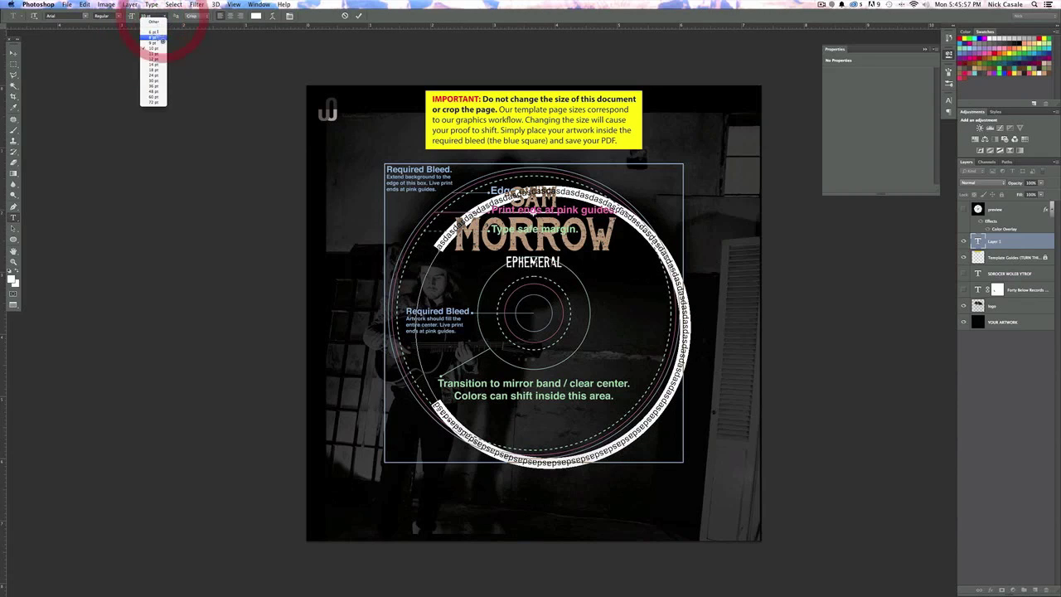
pyautogui.click(154, 38)
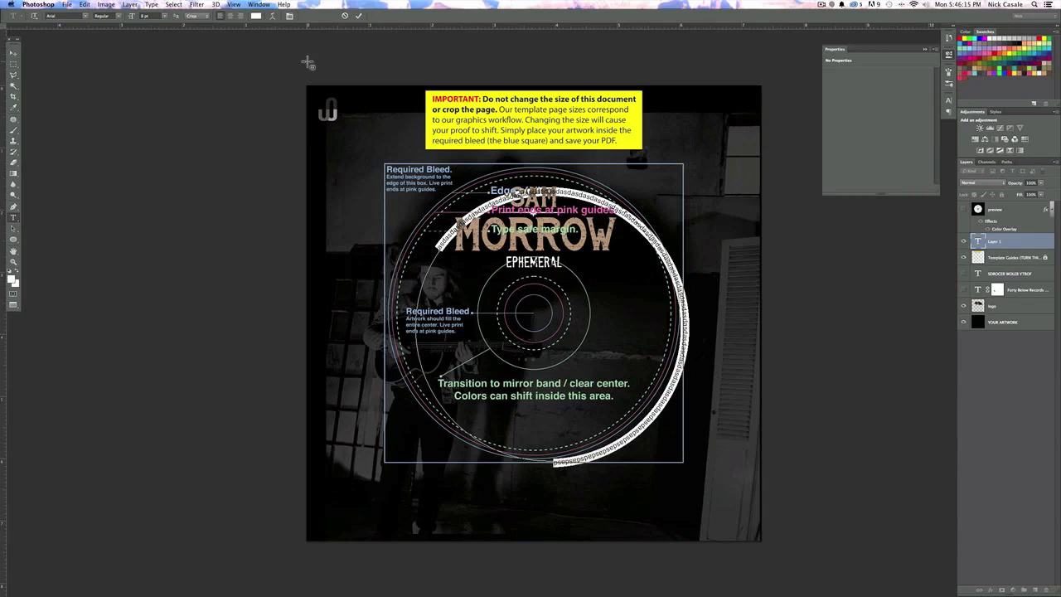
pyautogui.click(164, 16)
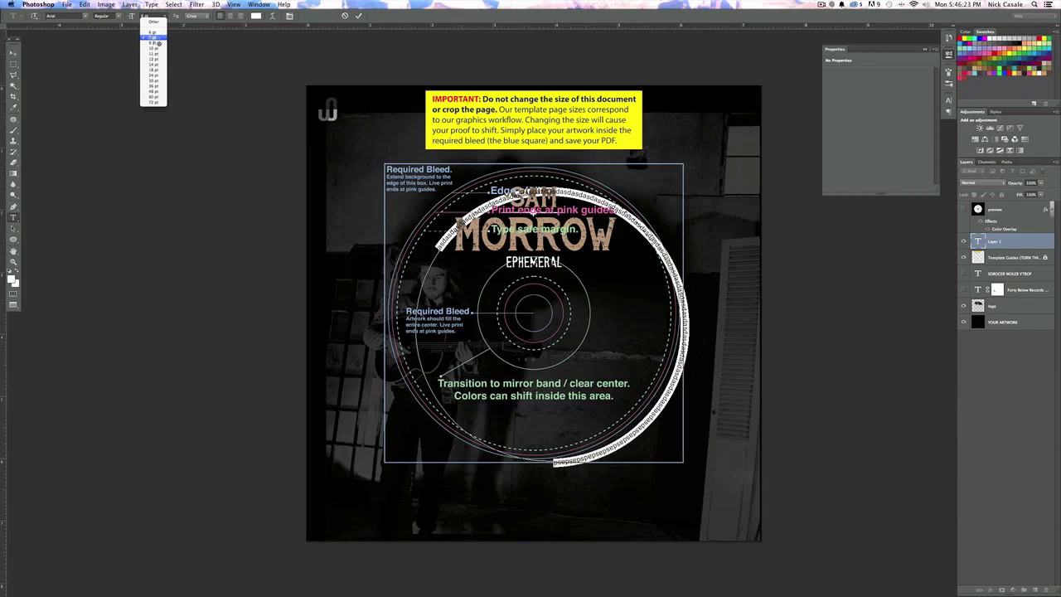
pyautogui.click(157, 42)
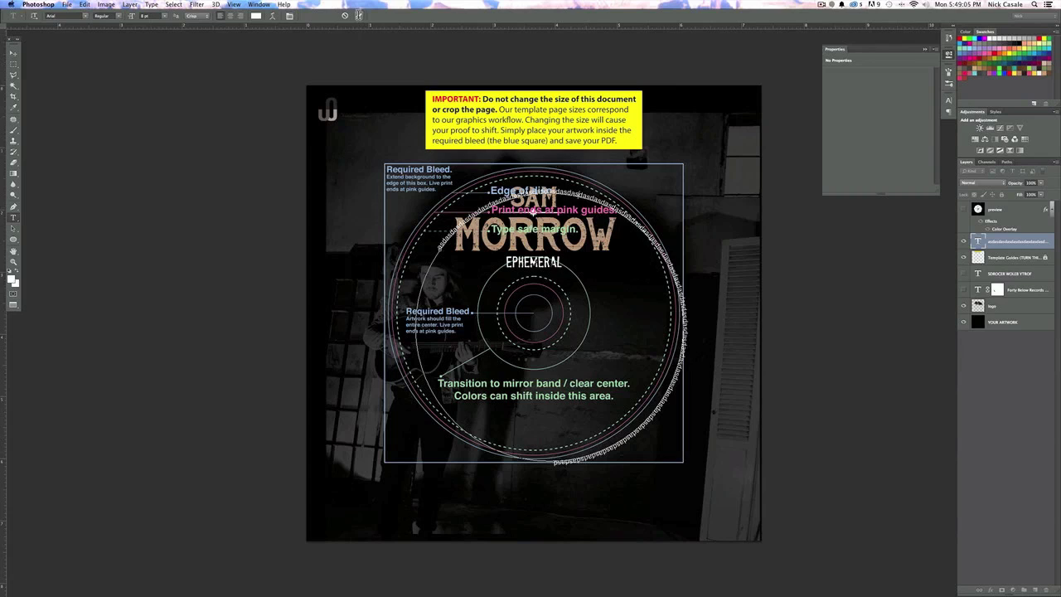
pyautogui.click(358, 15)
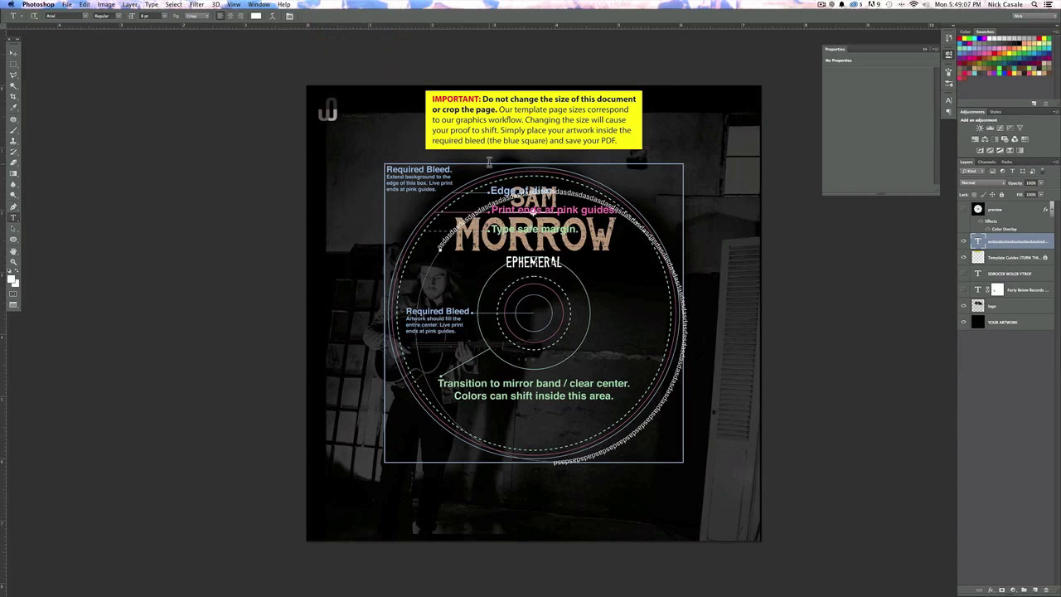
# Transform the path text layer, moving its circle onto the disc's centre and rotating it slightly about that centre
pyautogui.click(1006, 239)
pyautogui.press('super+t')
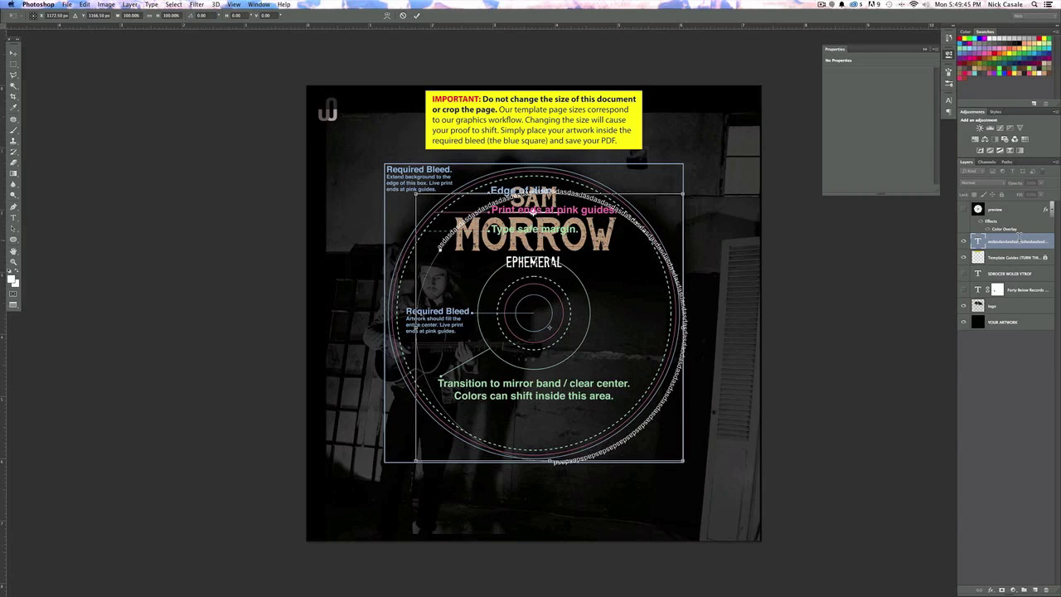
pyautogui.moveTo(656, 241); pyautogui.dragTo(643, 230)
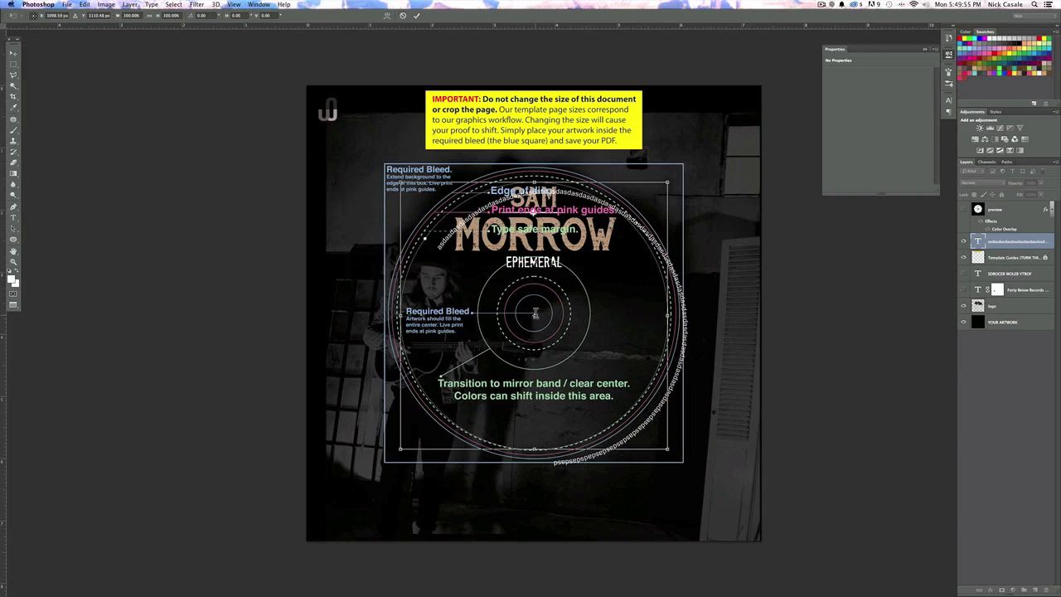
pyautogui.moveTo(535, 313); pyautogui.dragTo(651, 197)
pyautogui.moveTo(394, 175)
pyautogui.mouseDown()
pyautogui.moveTo(412, 146)
pyautogui.moveTo(414, 180)
pyautogui.mouseUp()
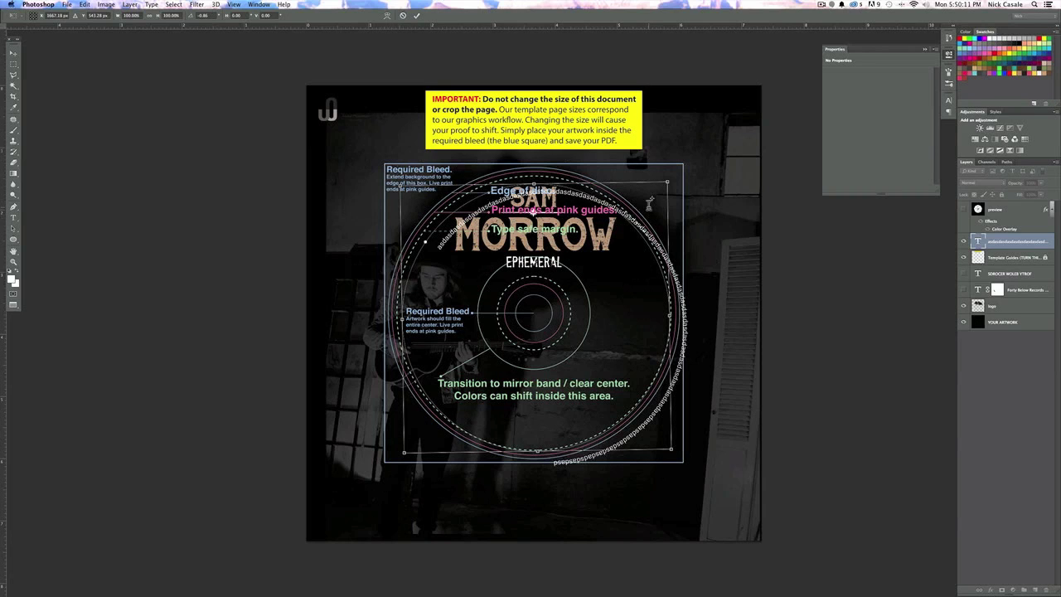
pyautogui.moveTo(651, 198); pyautogui.dragTo(627, 201)
pyautogui.moveTo(390, 182); pyautogui.dragTo(408, 167)
pyautogui.moveTo(650, 201); pyautogui.dragTo(535, 313)
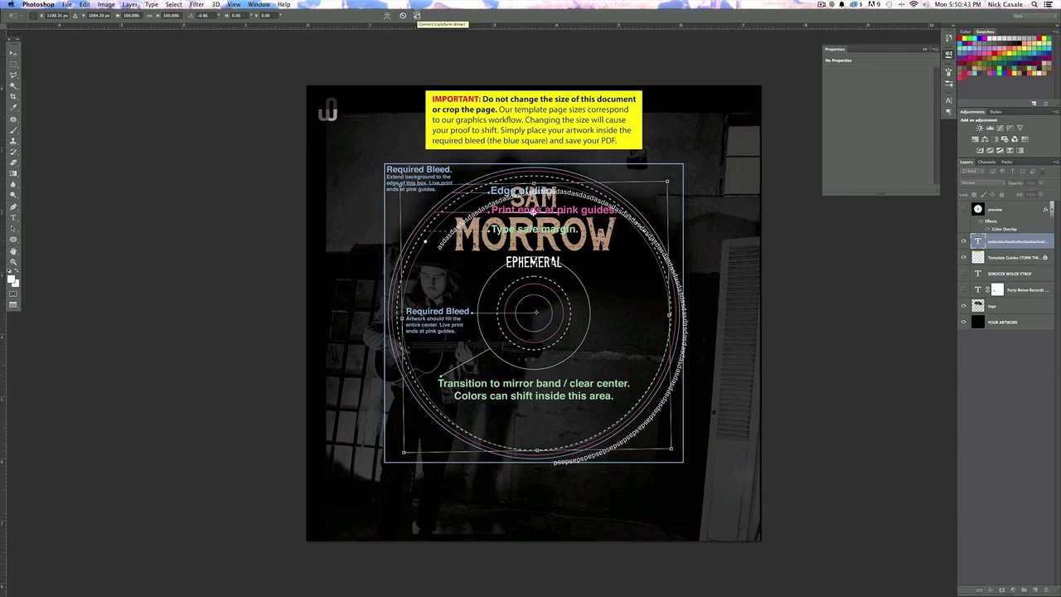
pyautogui.click(417, 15)
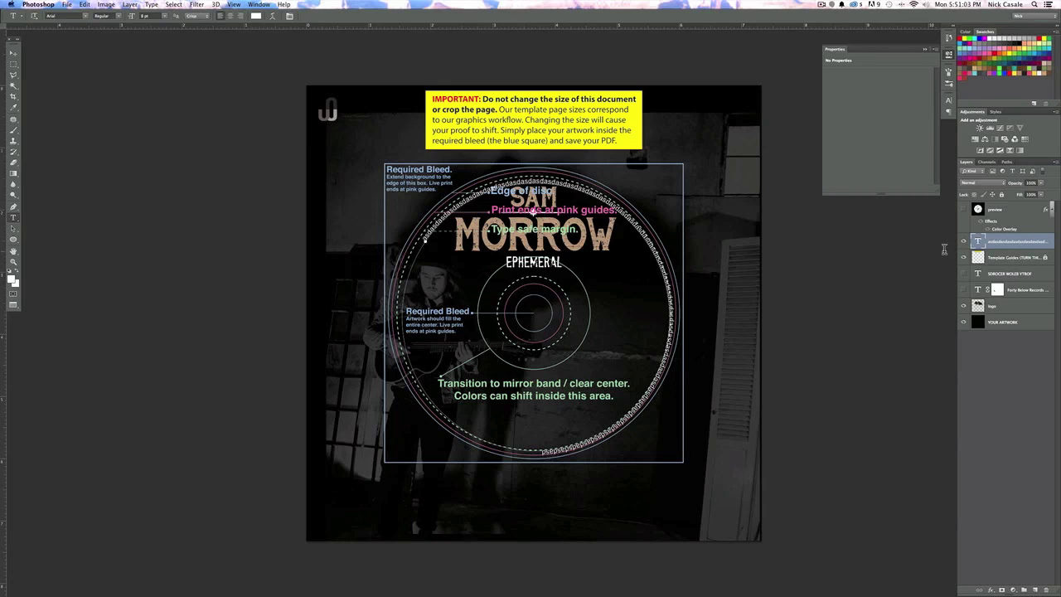
# Scale the path text down proportionally to about 97% and centre it on the disc, inside the dashed type-safe margin
pyautogui.press('super+t')
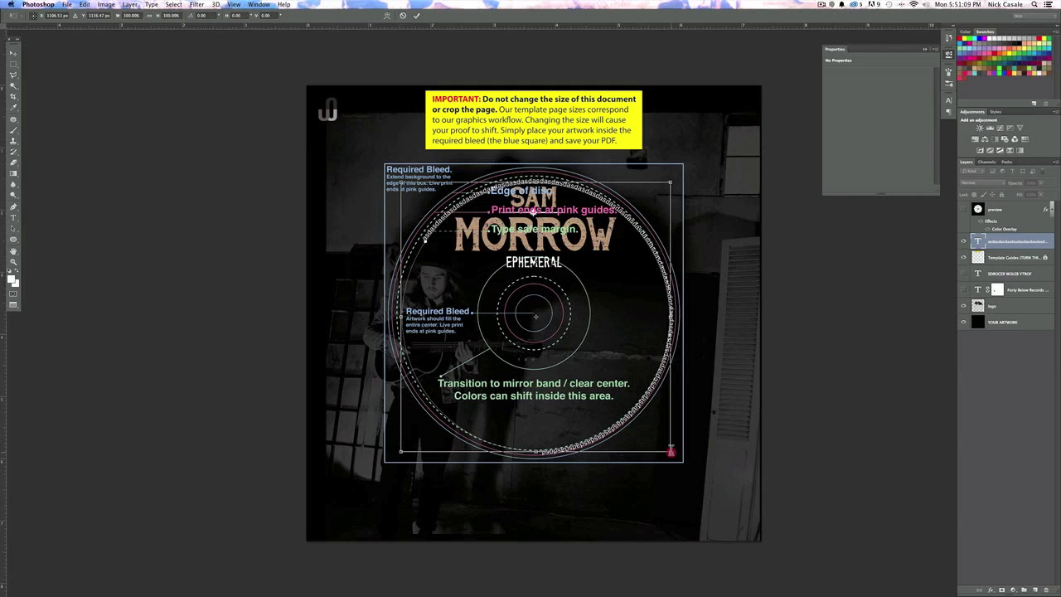
pyautogui.moveTo(672, 451); pyautogui.dragTo(662, 442)
pyautogui.moveTo(568, 307); pyautogui.dragTo(570, 308)
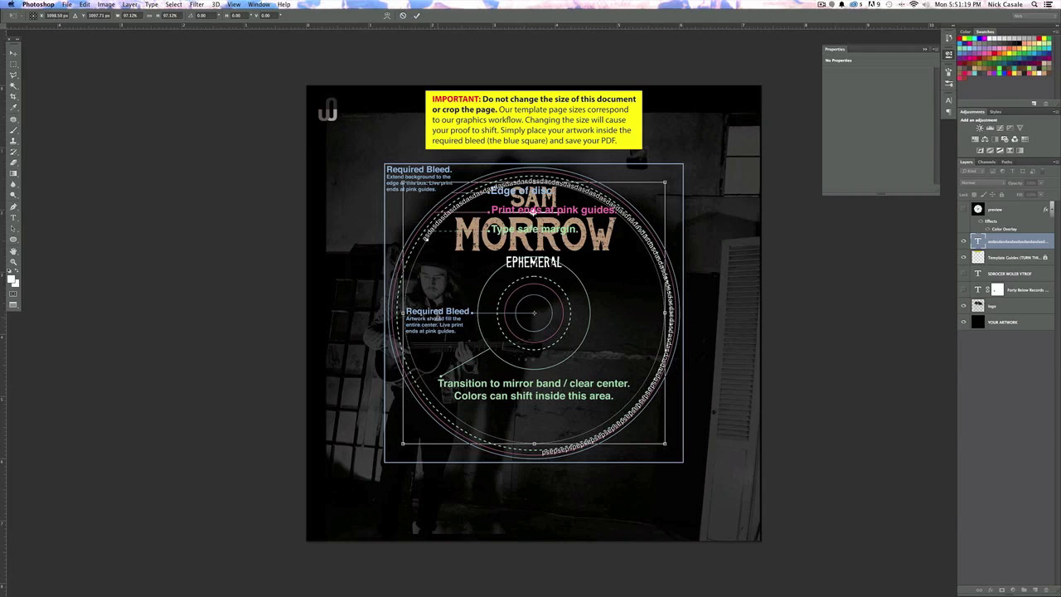
pyautogui.scroll(2, 413, 274)
pyautogui.scroll(1, 426, 313)
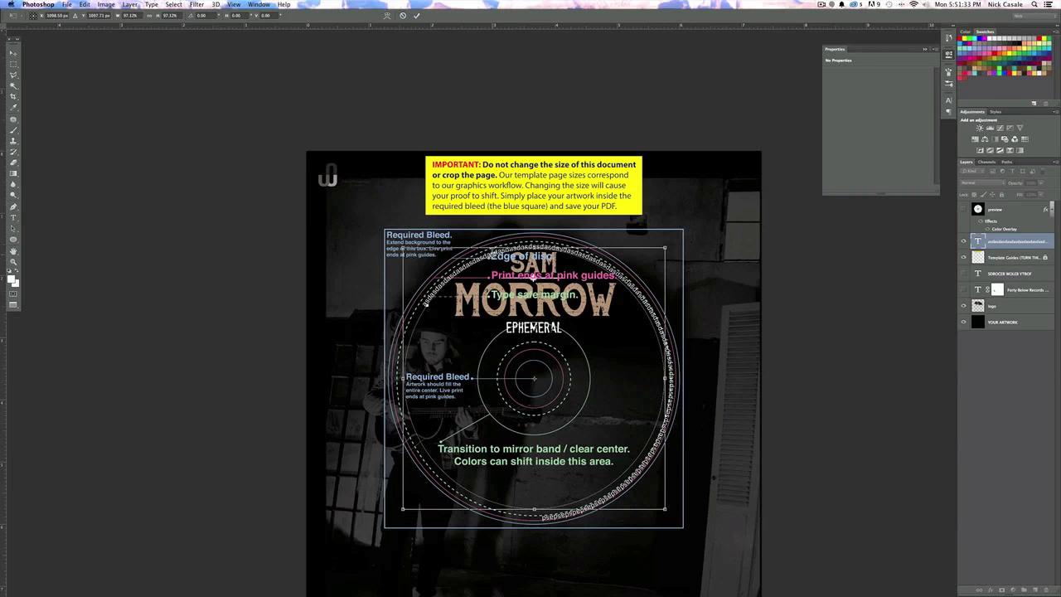
pyautogui.click(417, 14)
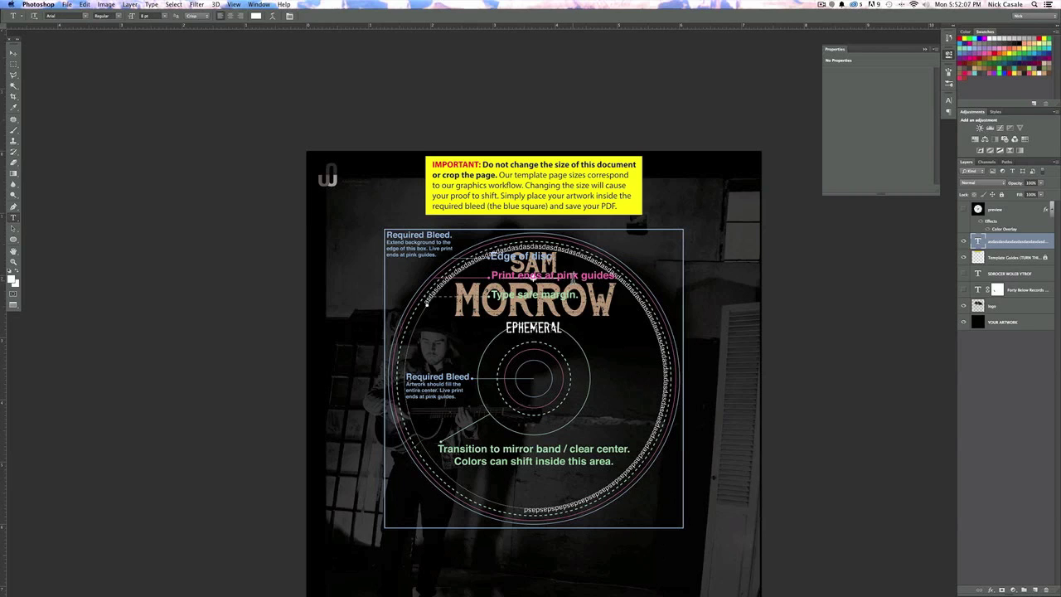
# Rotate the path text clockwise about the disc's centre so it starts at the upper right and runs around the bottom
pyautogui.press('super+t')
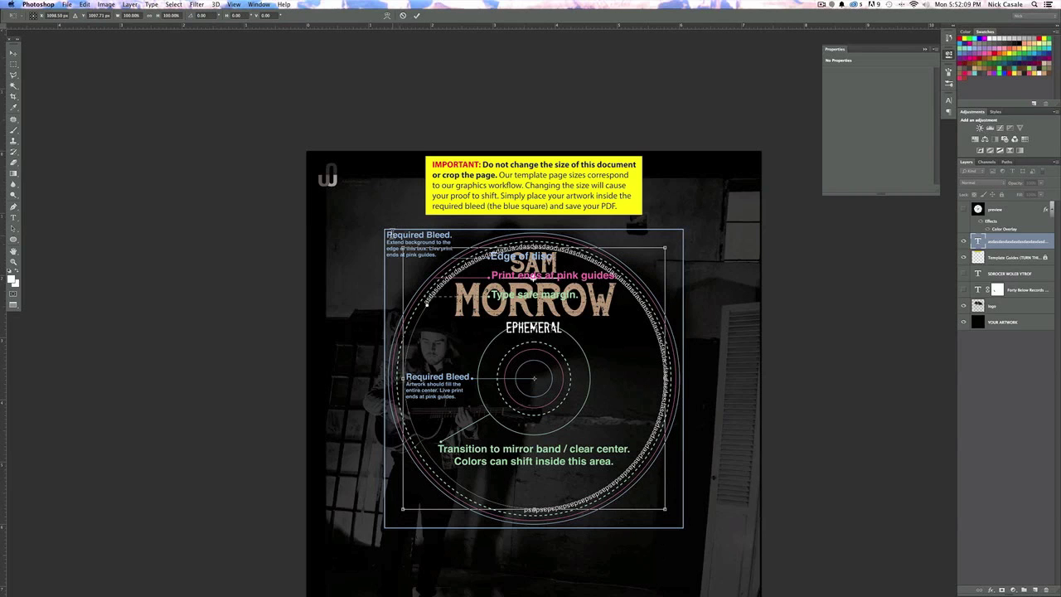
pyautogui.moveTo(397, 229); pyautogui.dragTo(533, 209)
pyautogui.press('Return')
pyautogui.hotkey('ctrl', 't')
pyautogui.moveTo(535, 209); pyautogui.dragTo(546, 187)
pyautogui.press('Return')
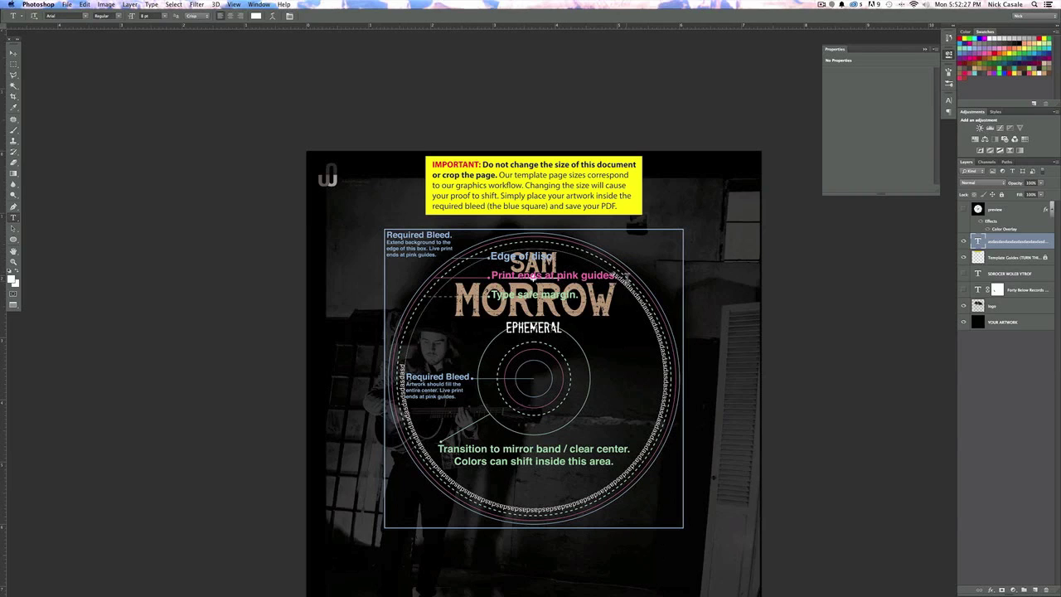
# Fine-tune the path text's rotation a few degrees further clockwise to balance the gap around the band logo
pyautogui.press('super+t')
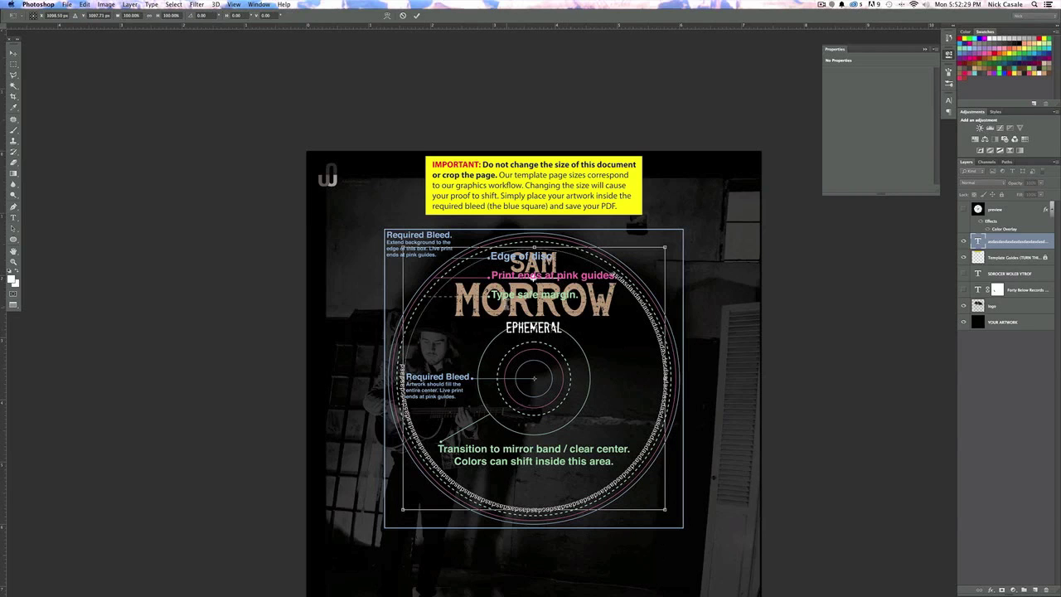
pyautogui.moveTo(394, 237); pyautogui.dragTo(401, 225)
pyautogui.press('Return')
pyautogui.press('t')
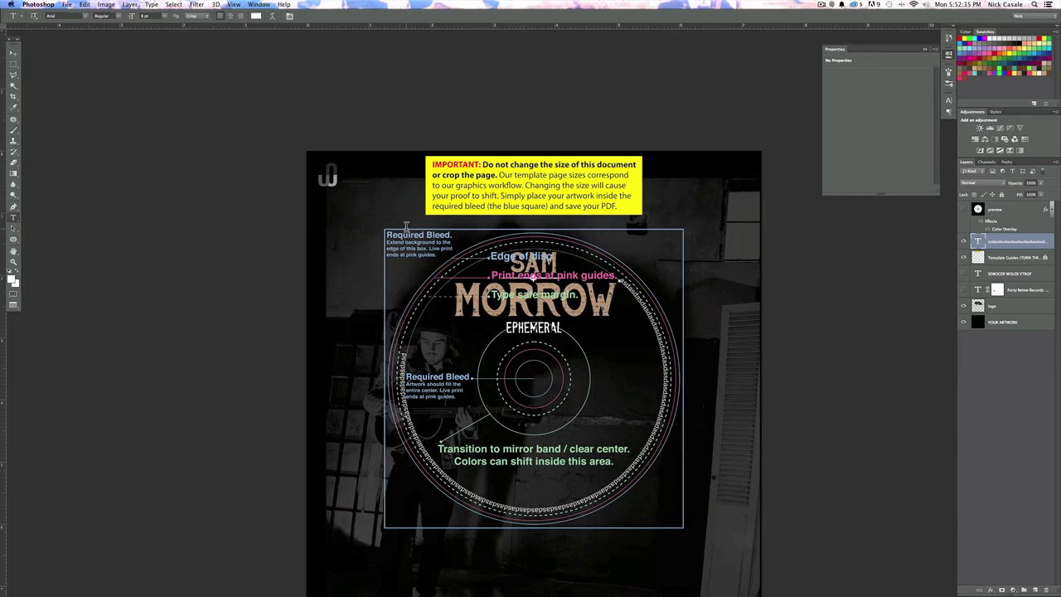
pyautogui.hotkey('ctrl', 't')
pyautogui.moveTo(396, 235); pyautogui.dragTo(393, 224)
pyautogui.press('Return')
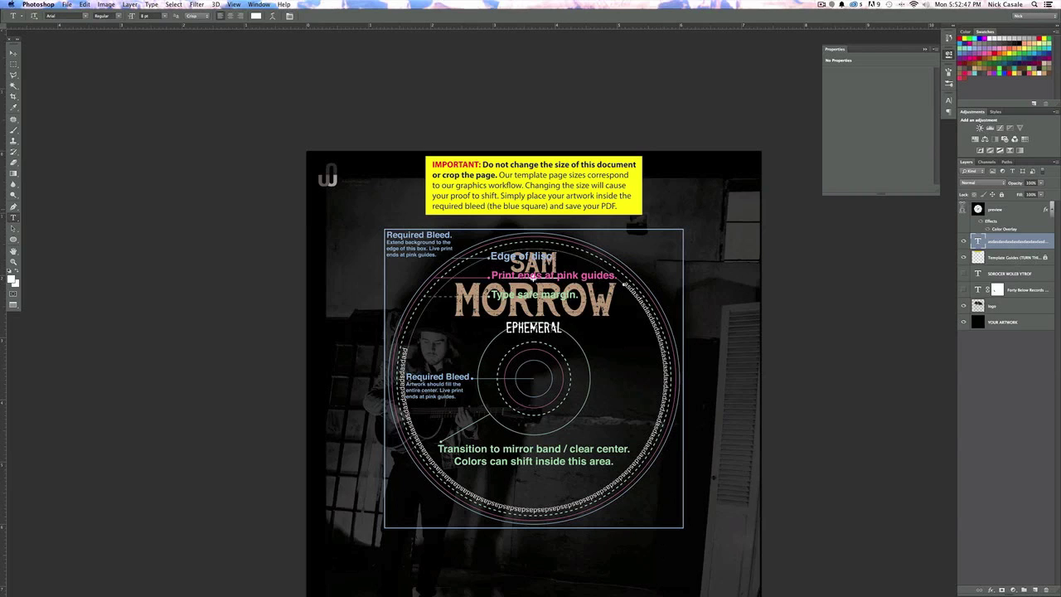
# Show the gray "preview" mask layer and hide the Template Guides layer
pyautogui.click(962, 209)
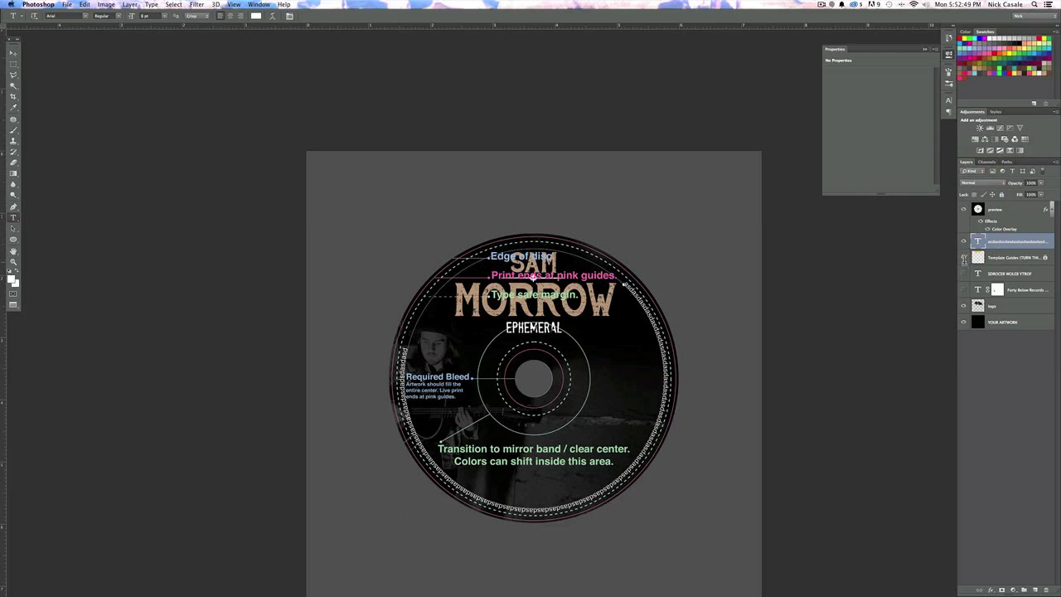
pyautogui.click(963, 257)
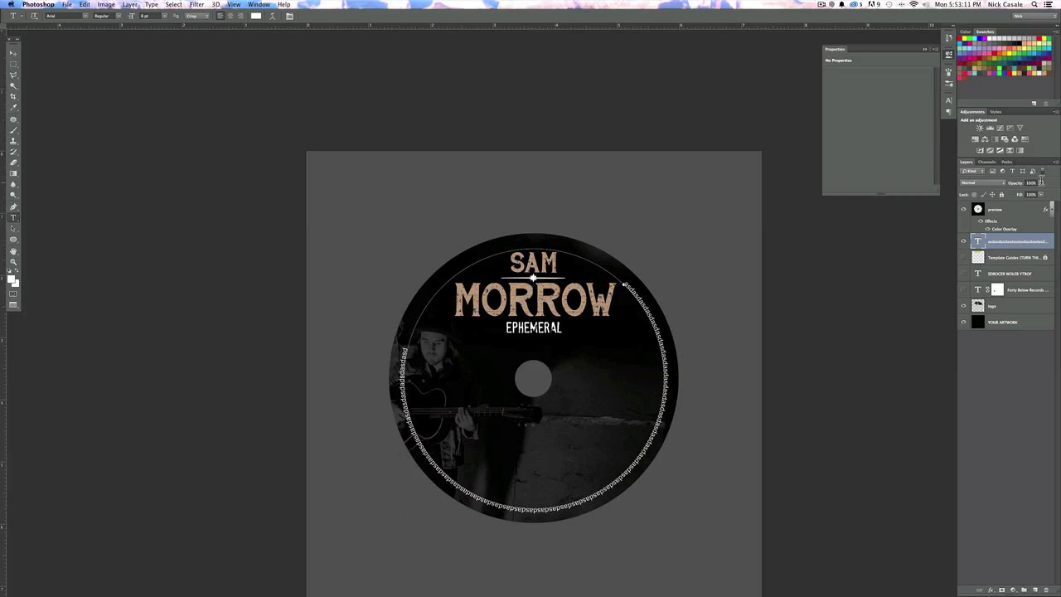
# Lower the circular text layer's opacity to about 65% and select the "preview" layer
pyautogui.click(1041, 182)
pyautogui.click(1041, 182)
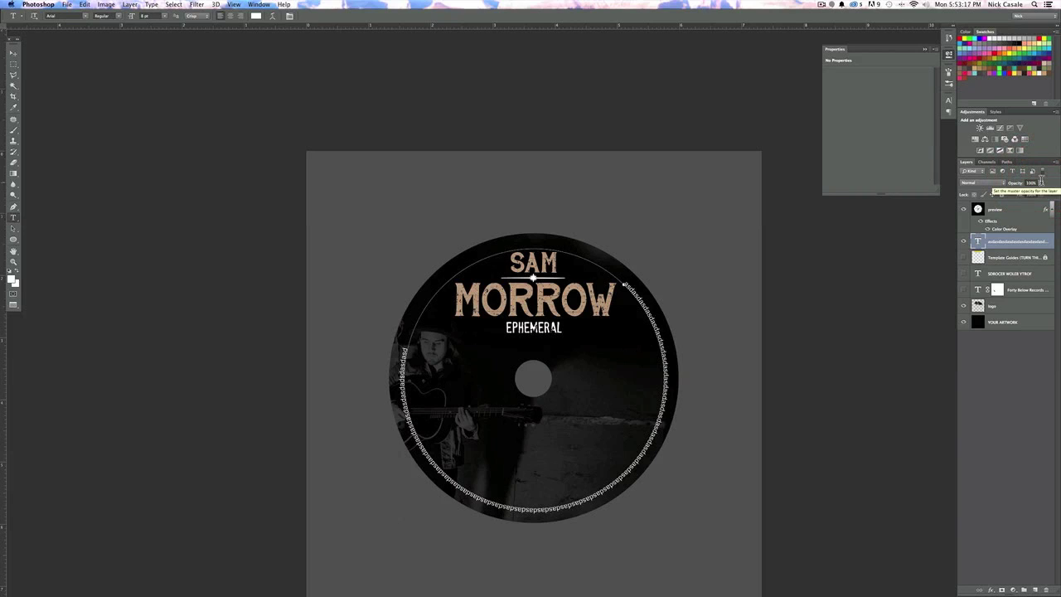
pyautogui.click(1041, 182)
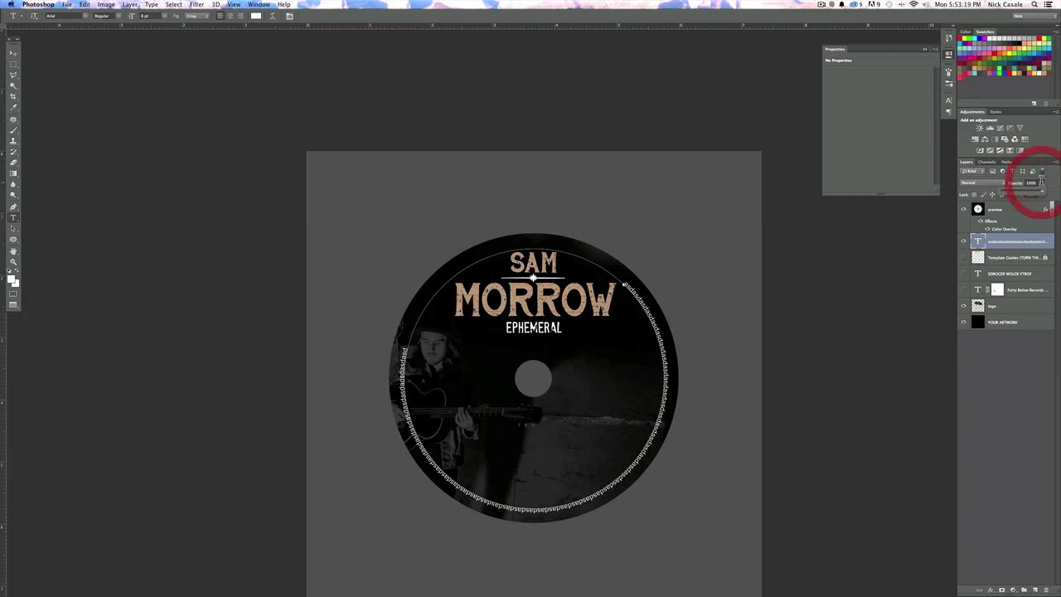
pyautogui.moveTo(1042, 191); pyautogui.dragTo(1029, 190)
pyautogui.click(1050, 179)
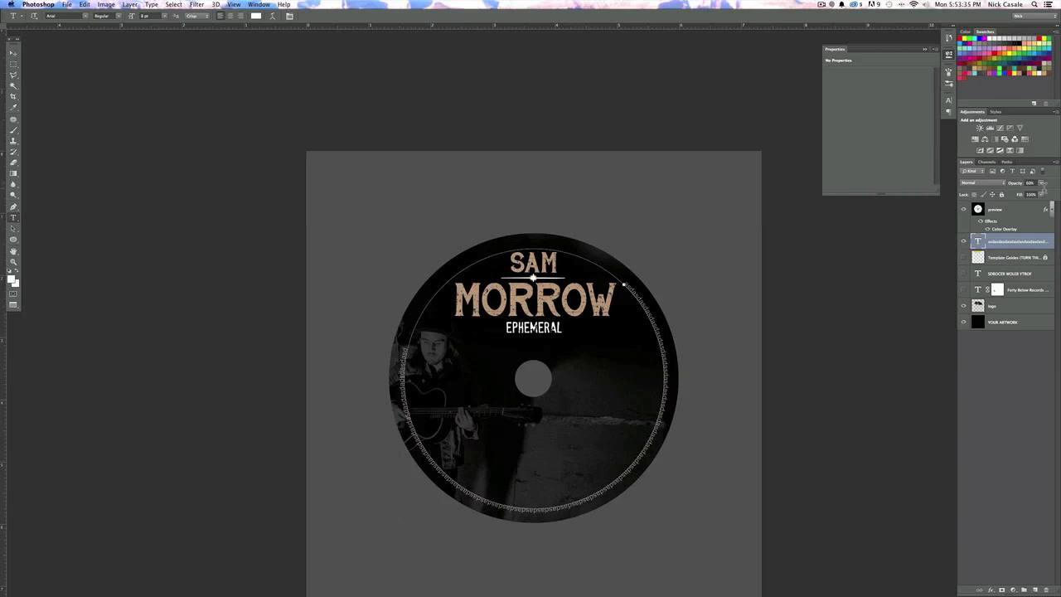
pyautogui.click(1011, 208)
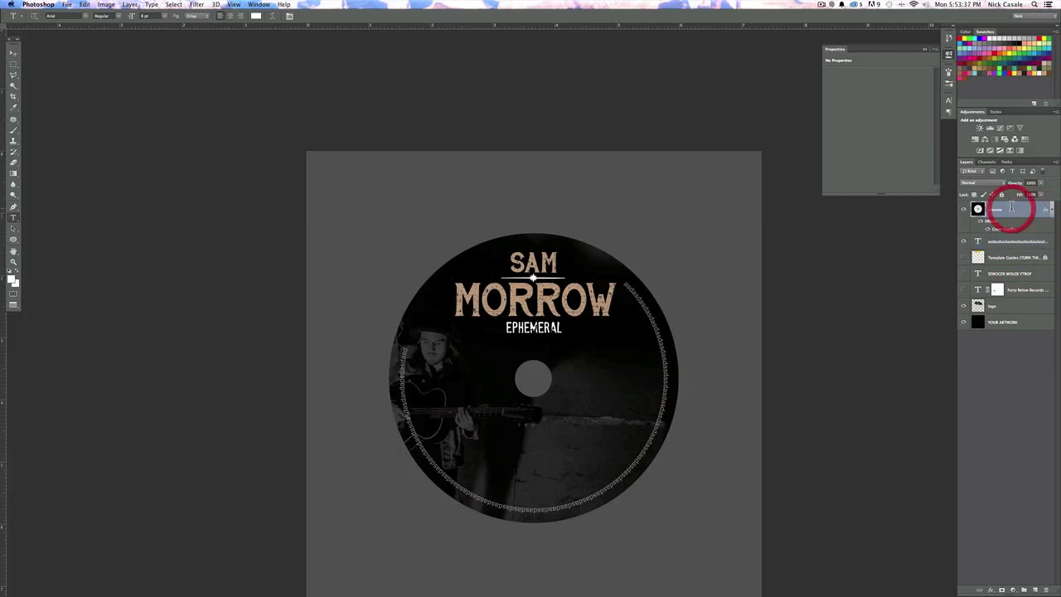